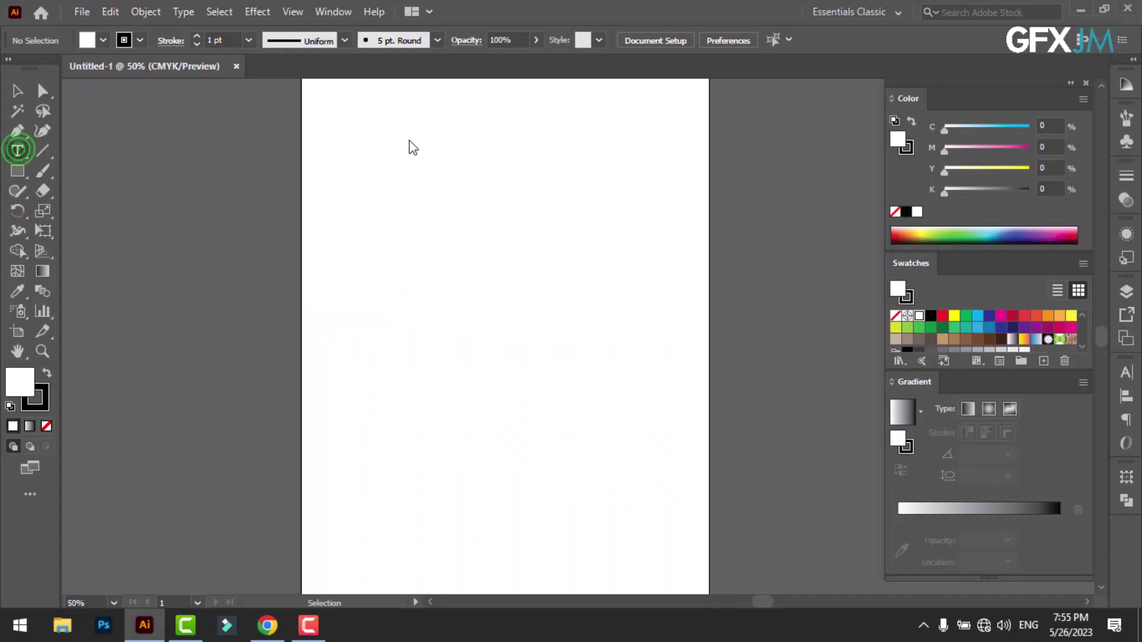
# Type a letter D near the artboard's top and enlarge it to about 103 pt.
pyautogui.click(461, 115)
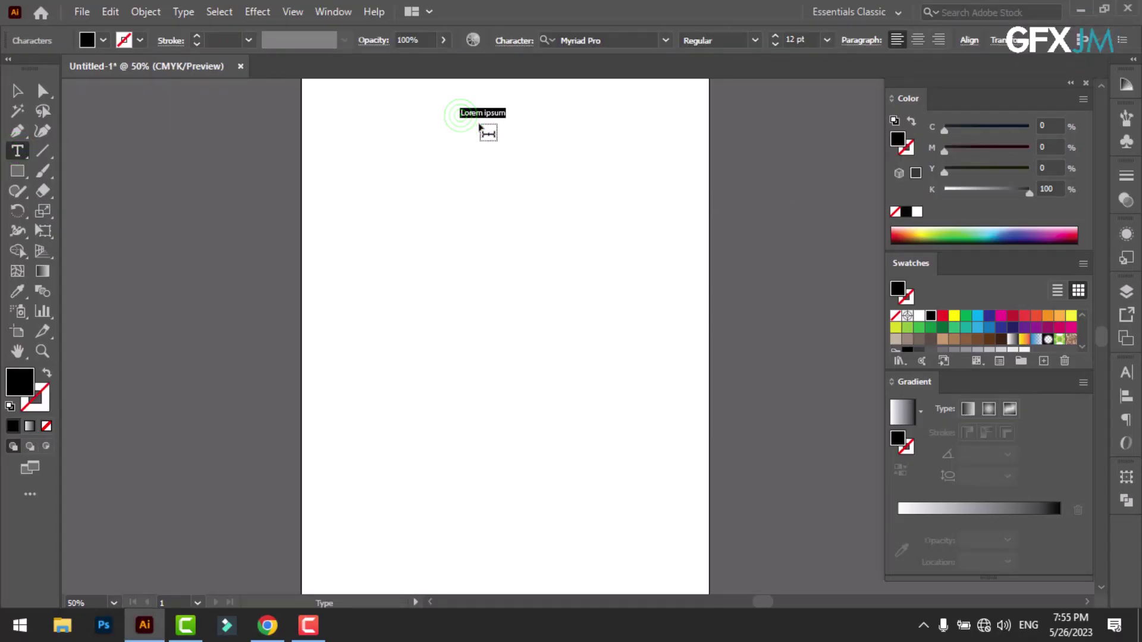
pyautogui.write('D')
pyautogui.click(21, 89)
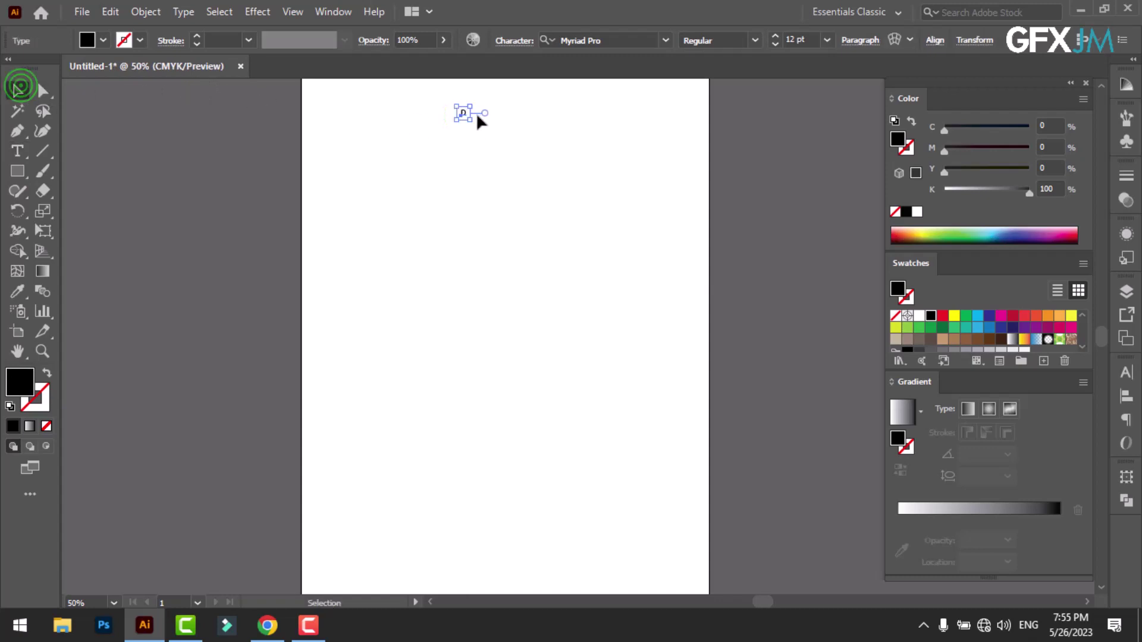
pyautogui.moveTo(472, 119)
pyautogui.mouseDown()
pyautogui.moveTo(532, 163)
pyautogui.moveTo(532, 126)
pyautogui.mouseUp()
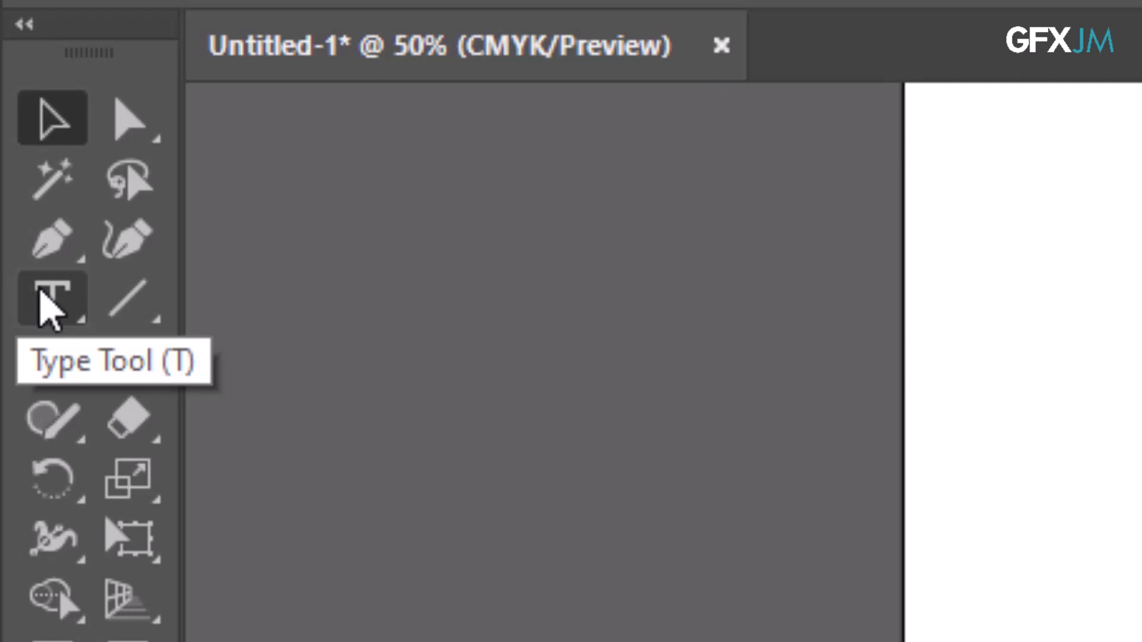
# Draw a closed square path below the letter D with the Pen tool.
pyautogui.click(50, 235)
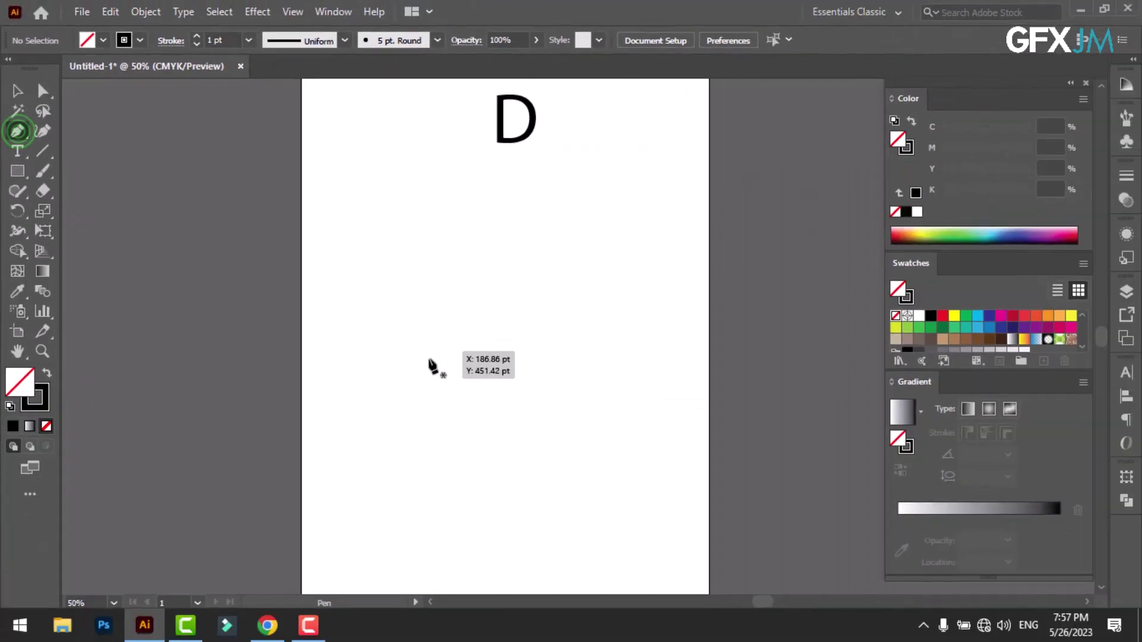
pyautogui.click(408, 434)
pyautogui.click(408, 246)
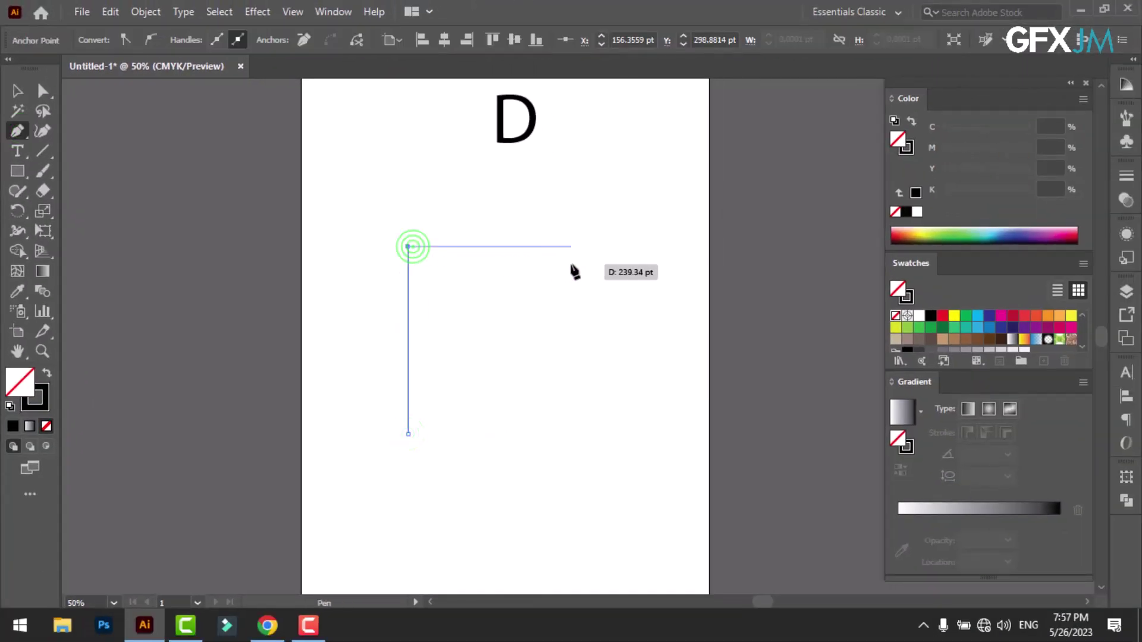
pyautogui.click(585, 247)
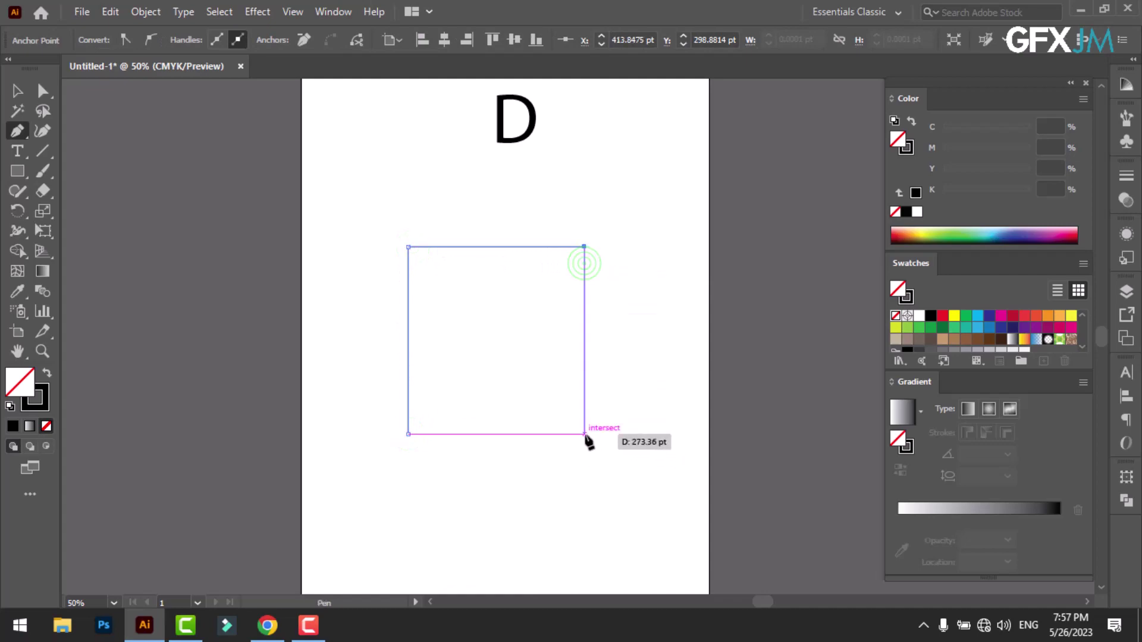
pyautogui.click(585, 434)
pyautogui.click(408, 434)
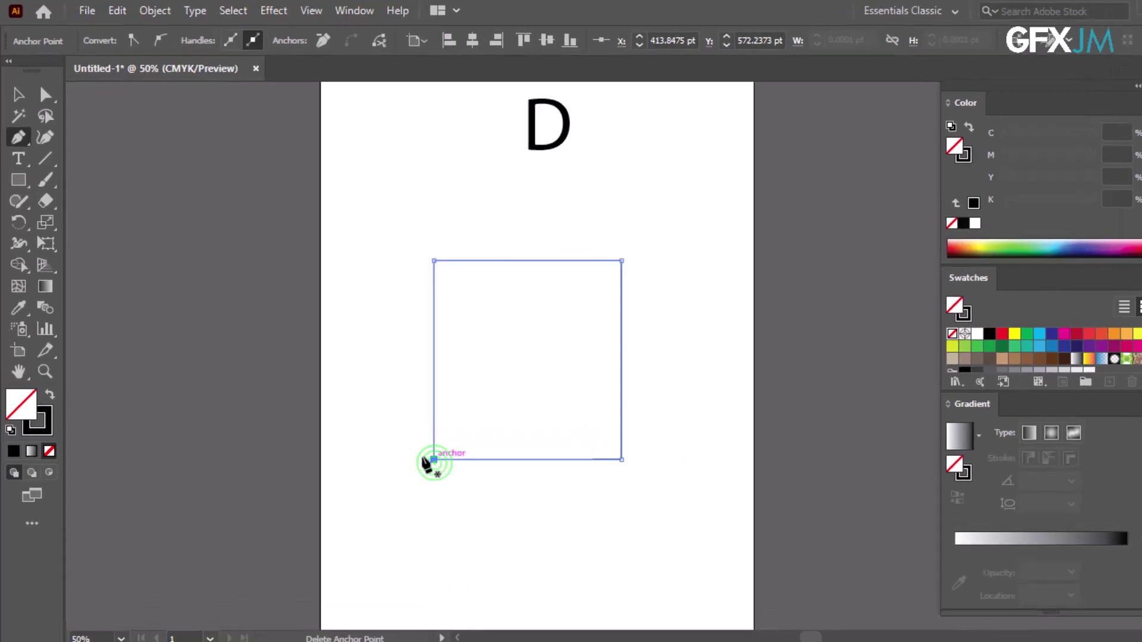
# Round the square's two right corners into a semicircle and reselect the D outline.
pyautogui.click(110, 179)
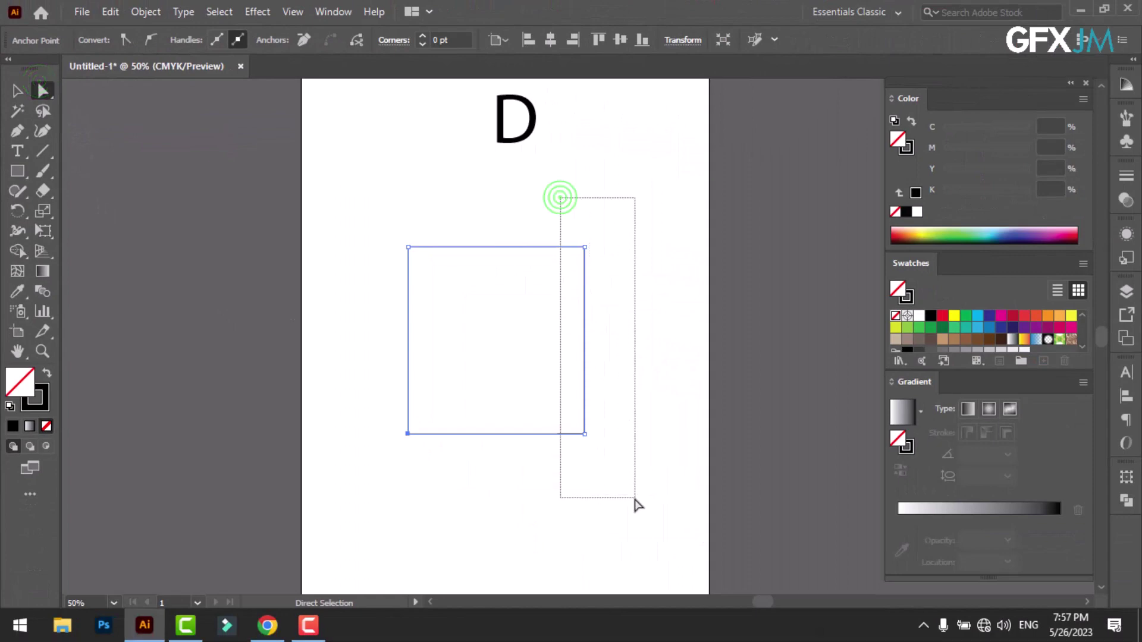
pyautogui.moveTo(560, 197); pyautogui.dragTo(637, 505)
pyautogui.moveTo(572, 423); pyautogui.dragTo(240, 337)
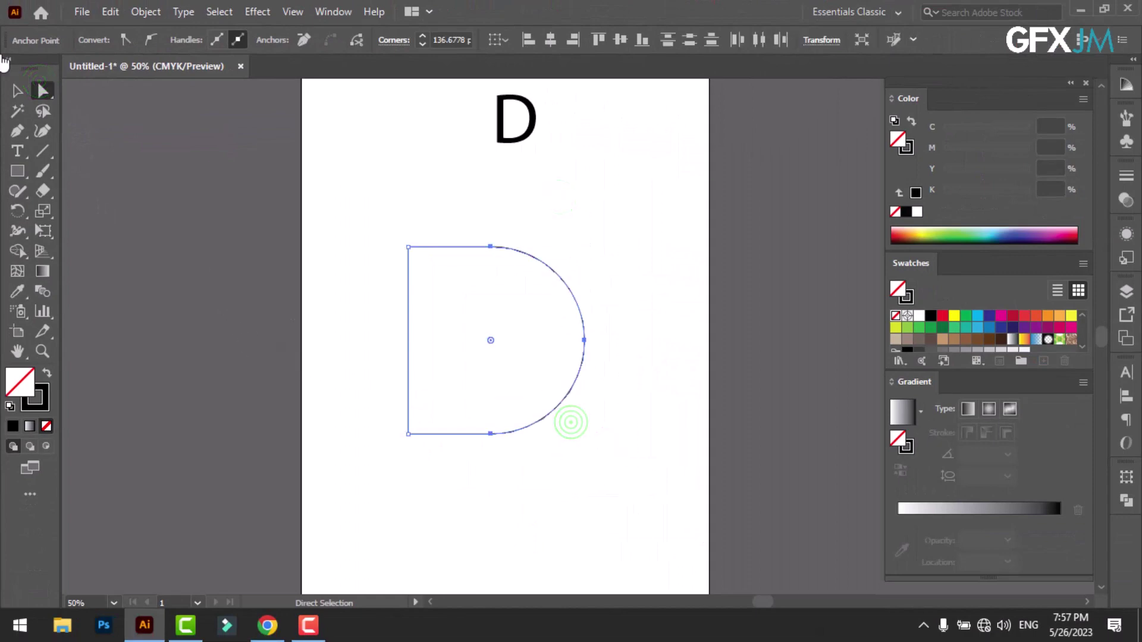
pyautogui.click(15, 91)
pyautogui.click(361, 459)
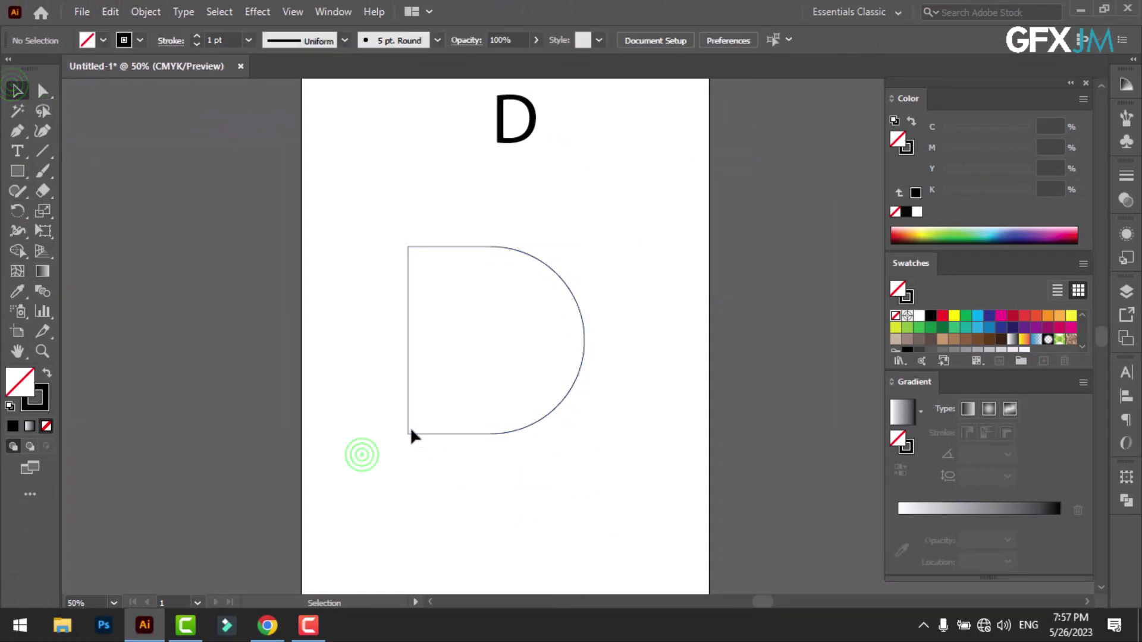
pyautogui.click(410, 431)
# Set the D outline's stroke weight to 60 pt and nudge it slightly down-right.
pyautogui.click(229, 42)
pyautogui.scroll(5, 229, 45)
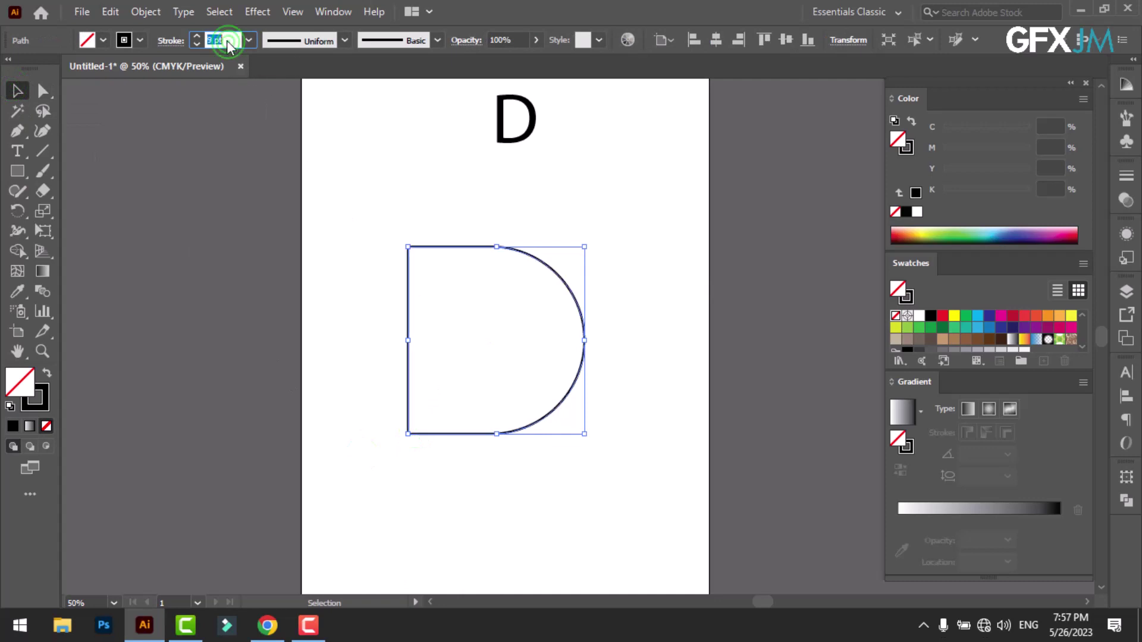
pyautogui.scroll(12, 229, 44)
pyautogui.scroll(10, 229, 45)
pyautogui.scroll(12, 229, 45)
pyautogui.scroll(10, 228, 41)
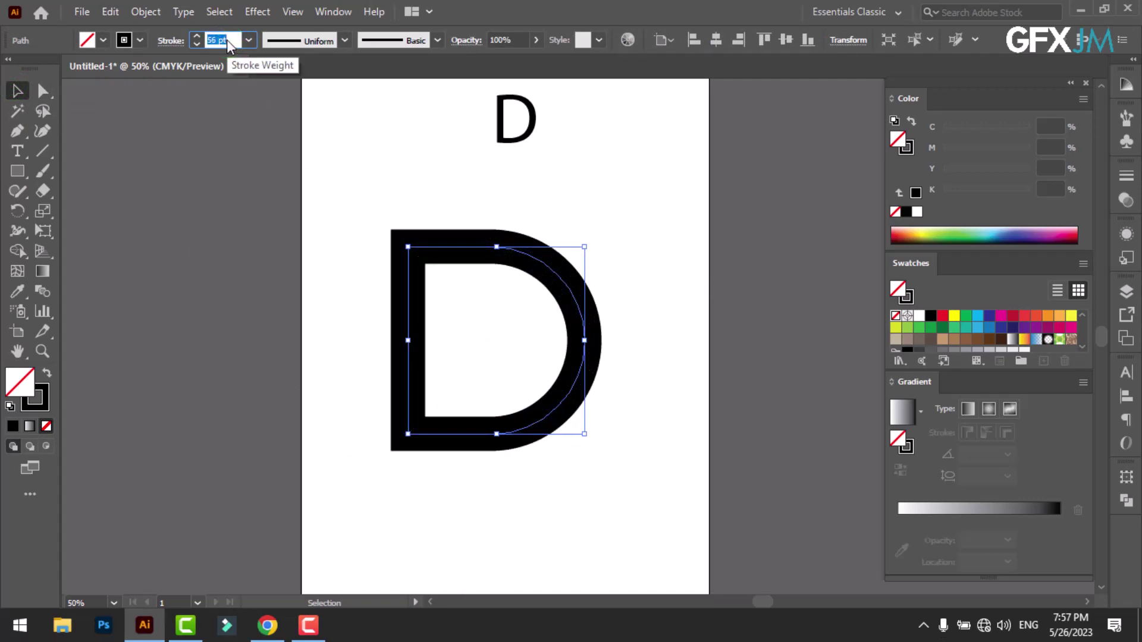
pyautogui.scroll(11, 228, 41)
pyautogui.scroll(-1, 226, 40)
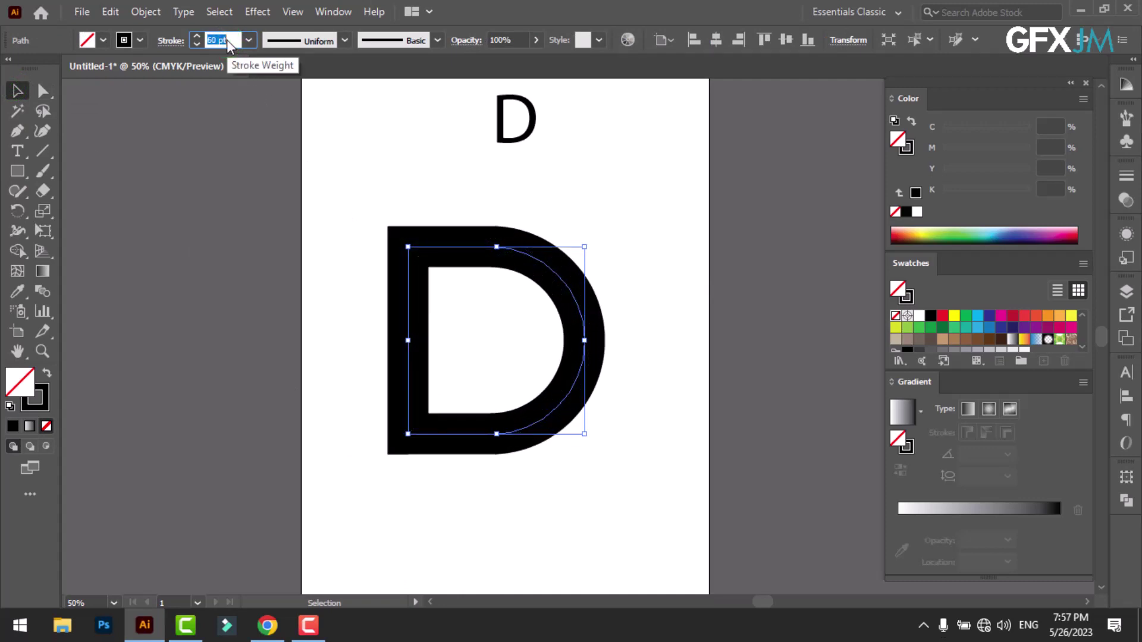
pyautogui.click(420, 377)
pyautogui.click(437, 387)
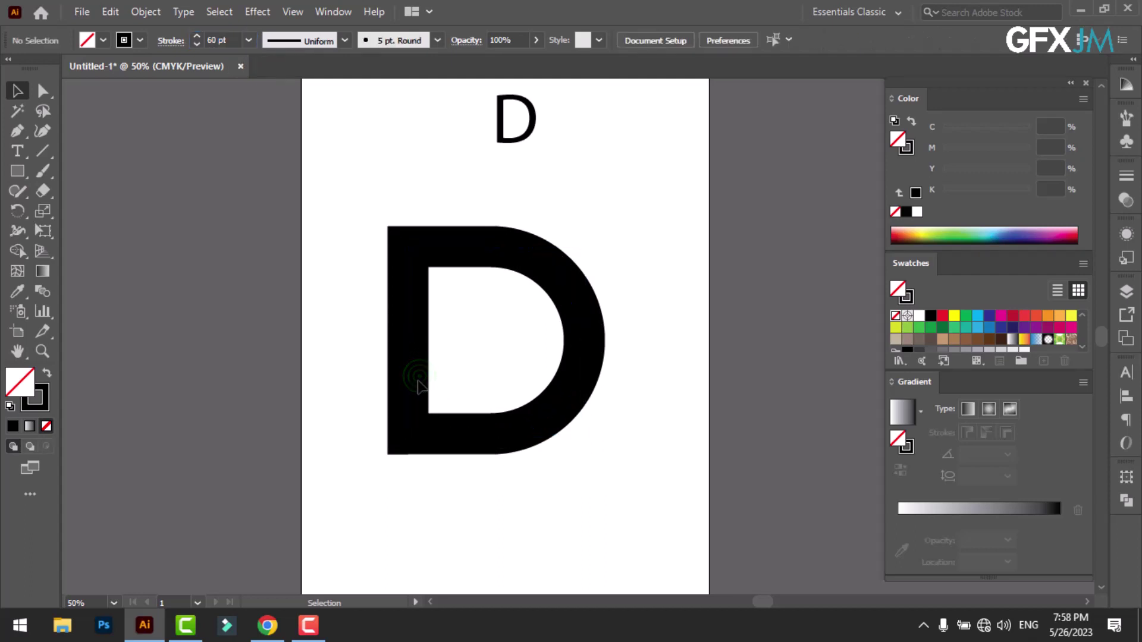
pyautogui.moveTo(413, 391); pyautogui.dragTo(426, 403)
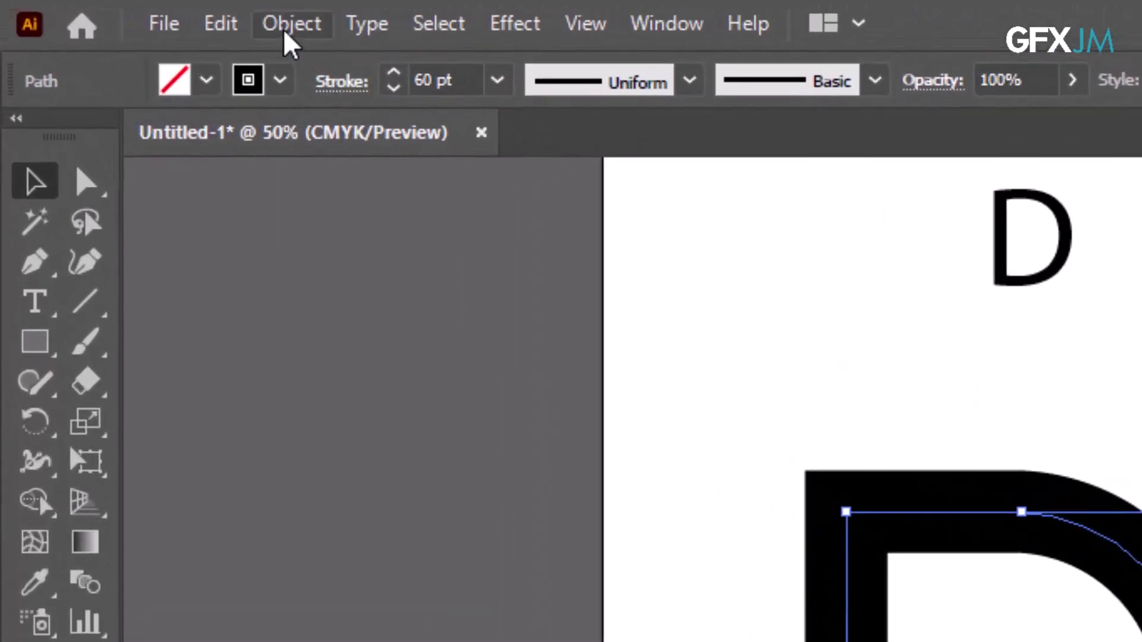
# Expand the stroked D via Object > Expand with Fill and Stroke checked.
pyautogui.click(284, 33)
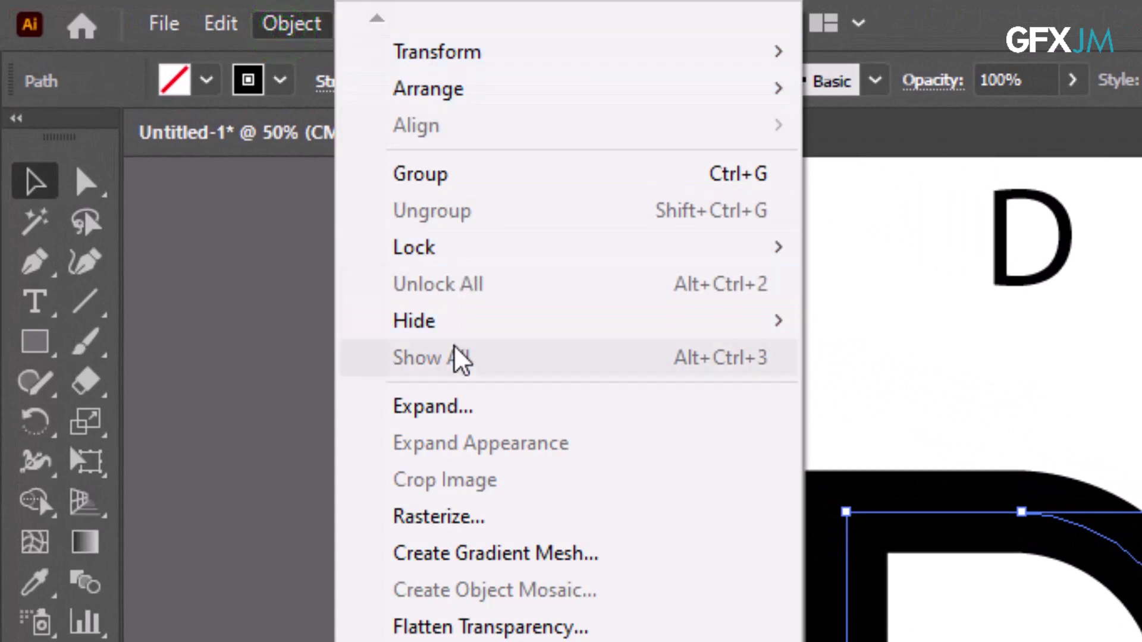
pyautogui.click(458, 416)
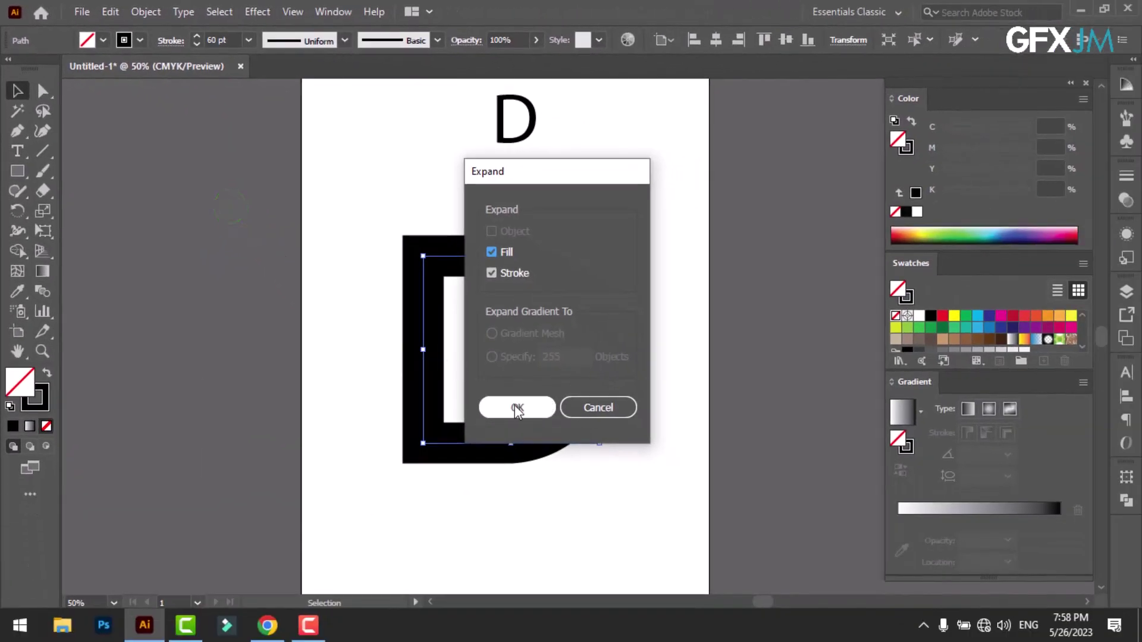
pyautogui.click(517, 408)
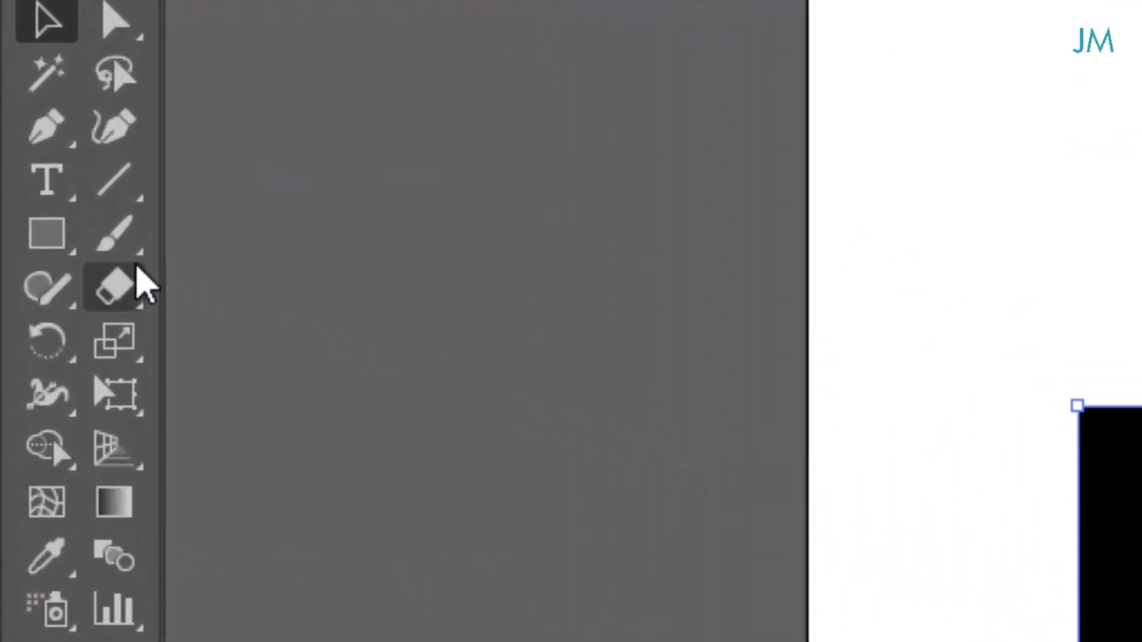
# Draw a roughly 100.78 pt square over the D's top-left corner and select both shapes.
pyautogui.click(41, 235)
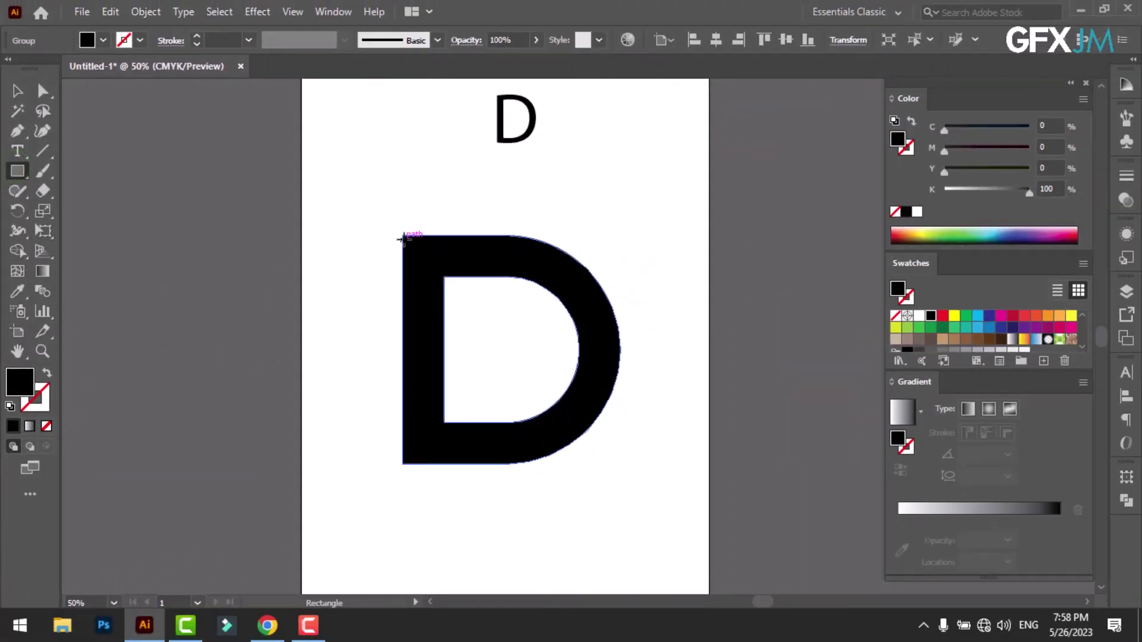
pyautogui.moveTo(402, 236); pyautogui.dragTo(449, 304)
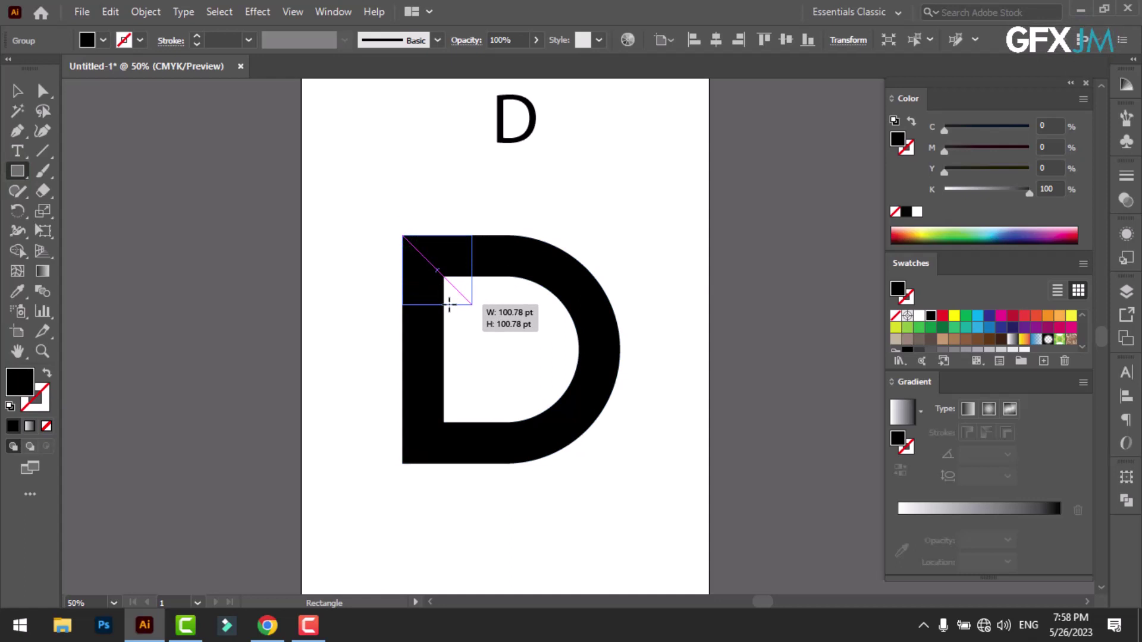
pyautogui.moveTo(449, 304); pyautogui.dragTo(449, 305)
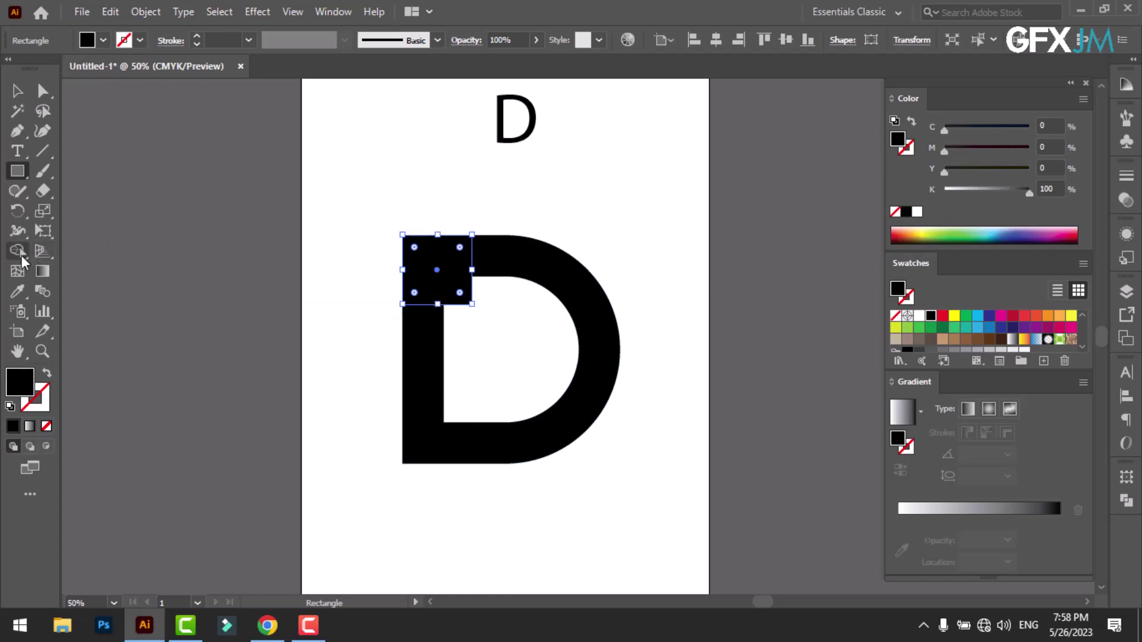
pyautogui.click(19, 93)
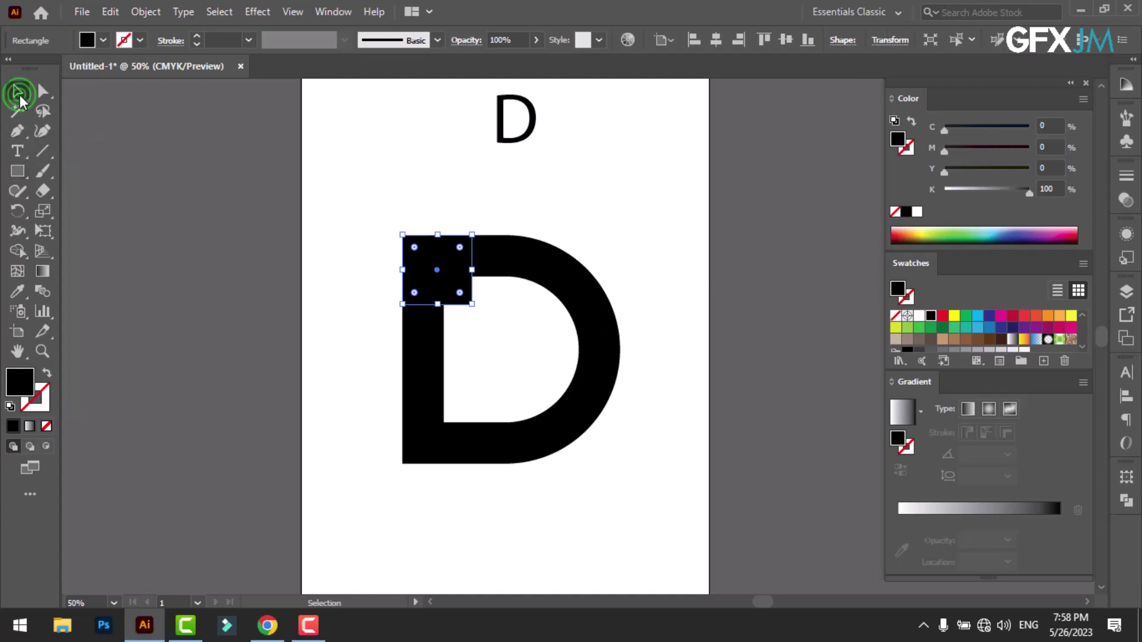
pyautogui.moveTo(370, 219); pyautogui.dragTo(652, 484)
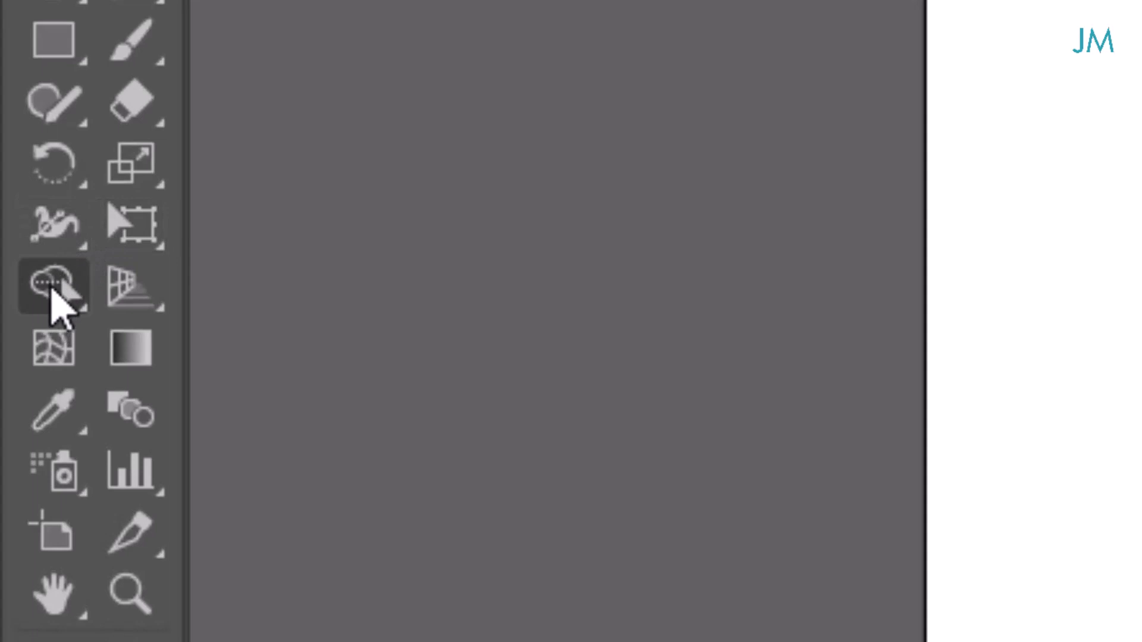
# Split off the top-left corner square with Shape Builder and shrink it to about 91 pt.
pyautogui.click(52, 295)
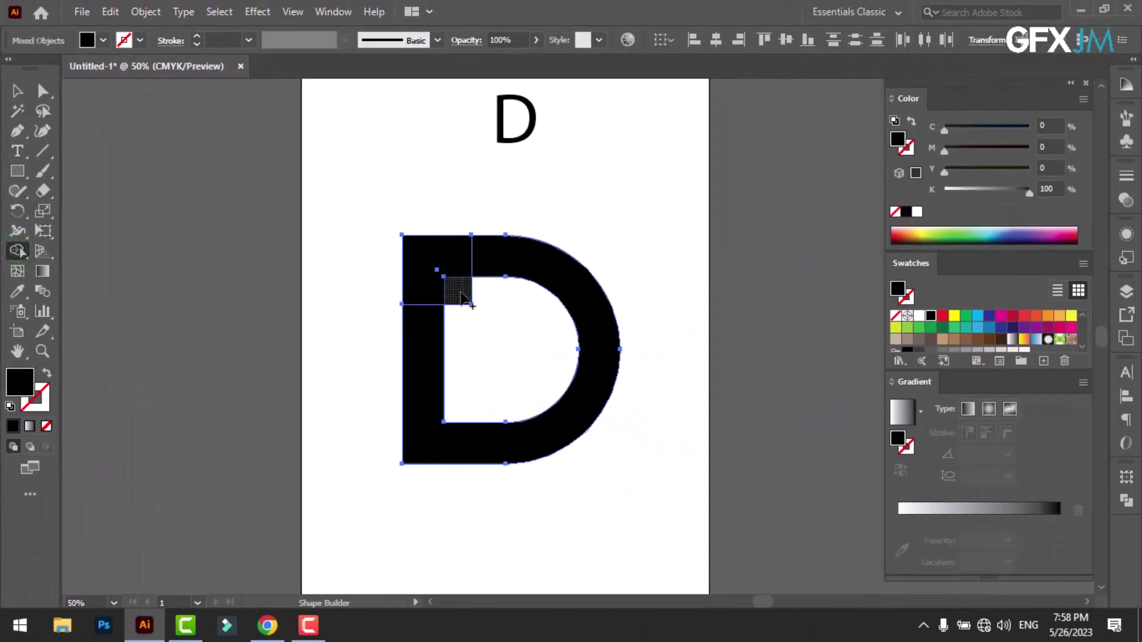
pyautogui.click(433, 265)
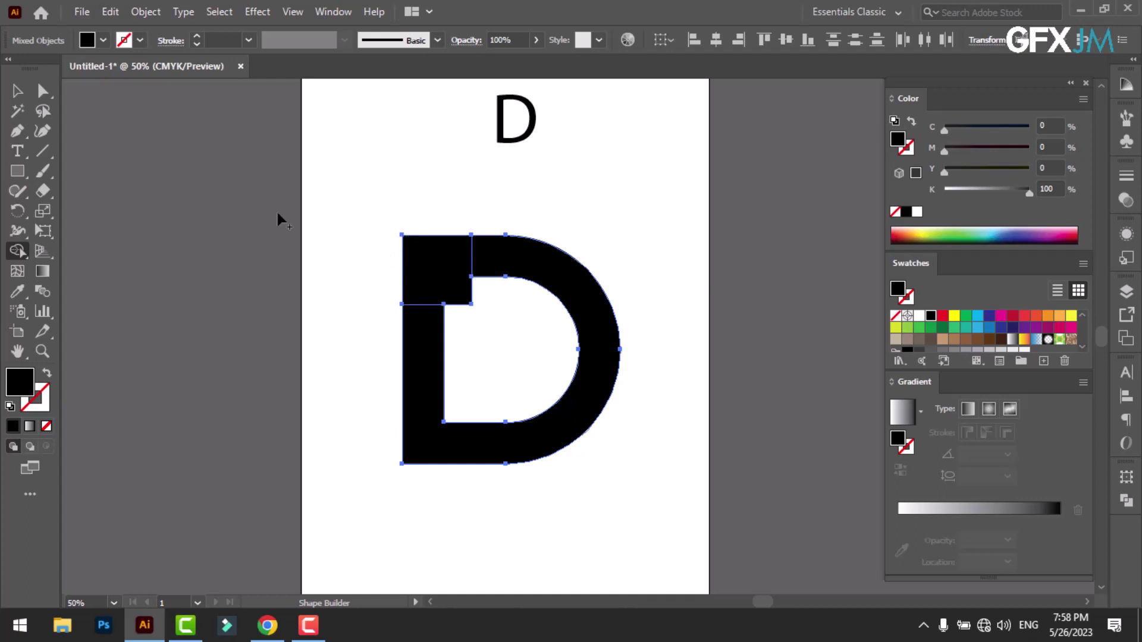
pyautogui.click(16, 89)
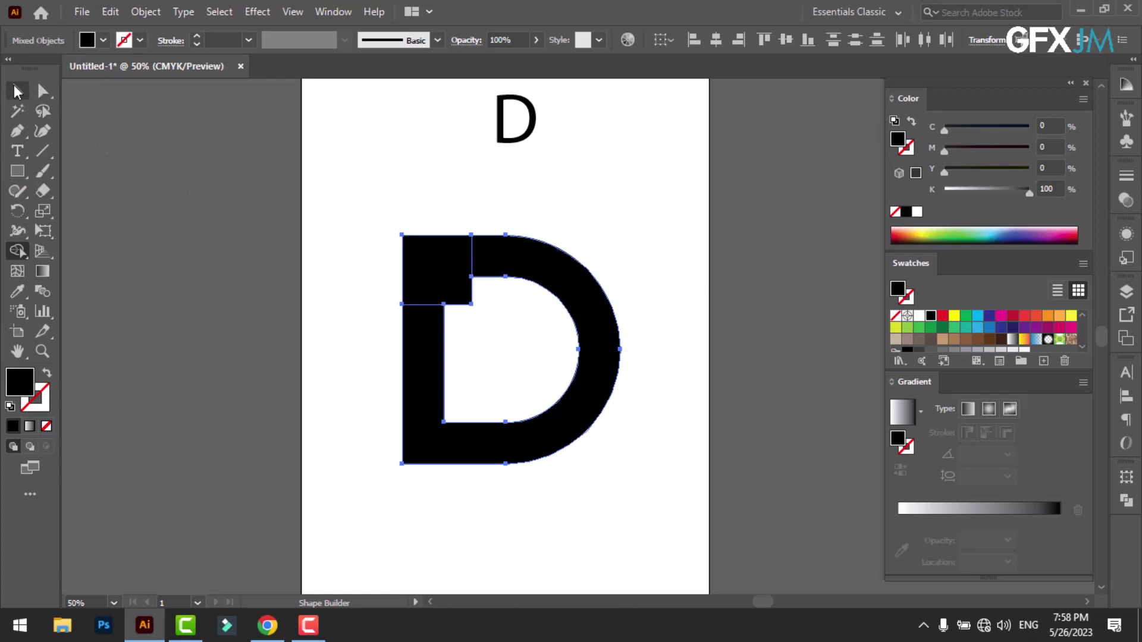
pyautogui.click(331, 349)
pyautogui.click(455, 278)
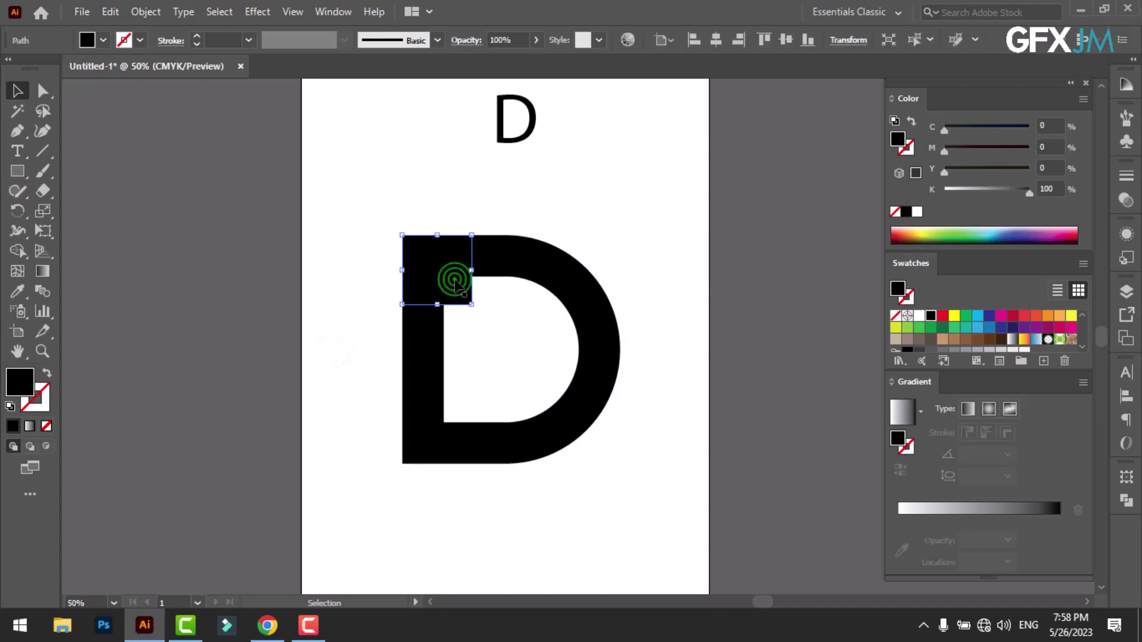
pyautogui.moveTo(472, 304); pyautogui.dragTo(464, 296)
pyautogui.click(498, 354)
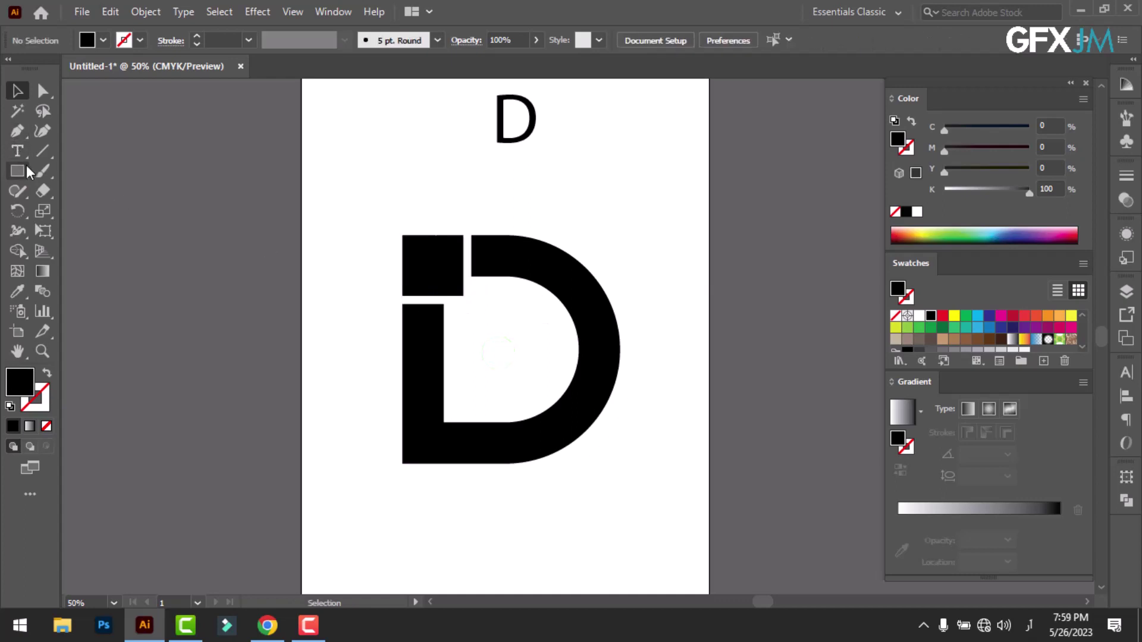
# Draw a closed four-point rectangle inside the D's counter with the Pen tool.
pyautogui.click(20, 132)
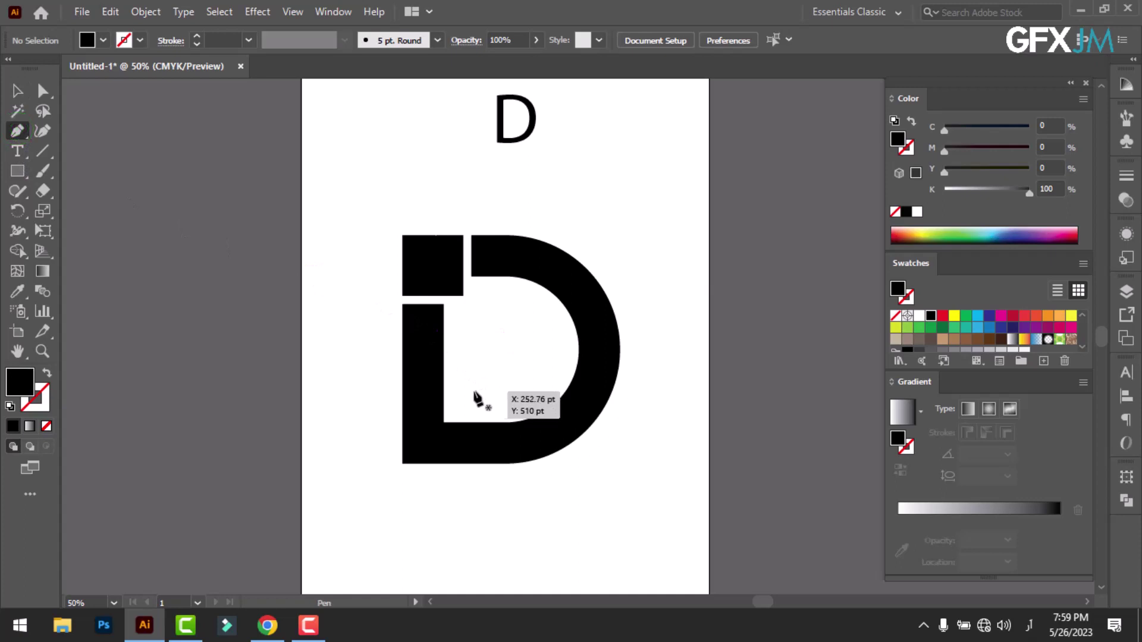
pyautogui.click(474, 391)
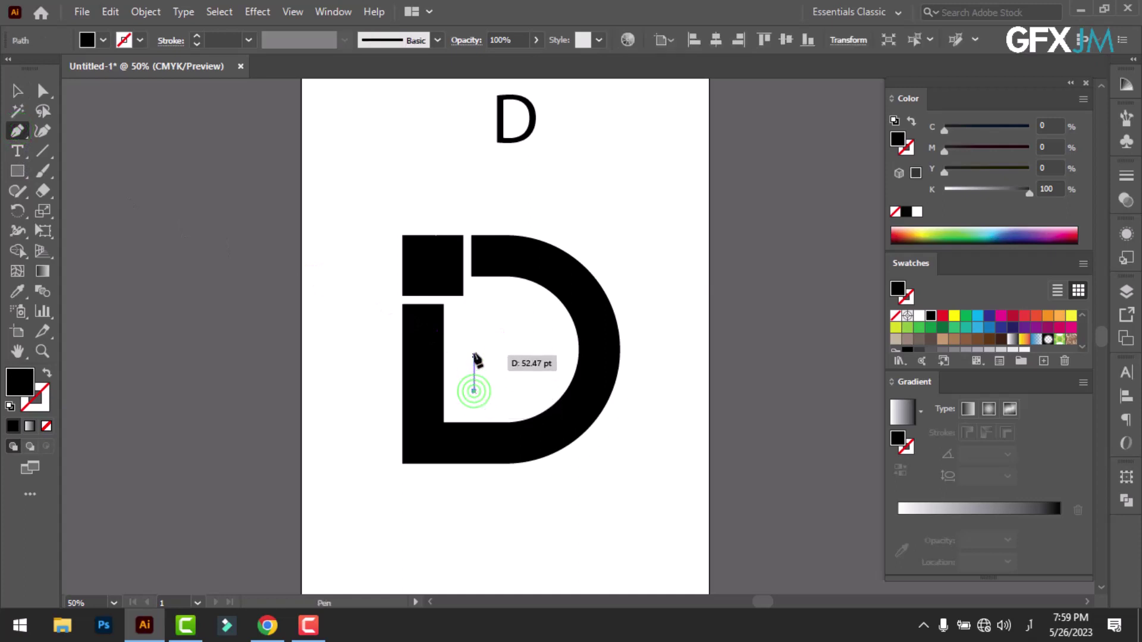
pyautogui.click(473, 307)
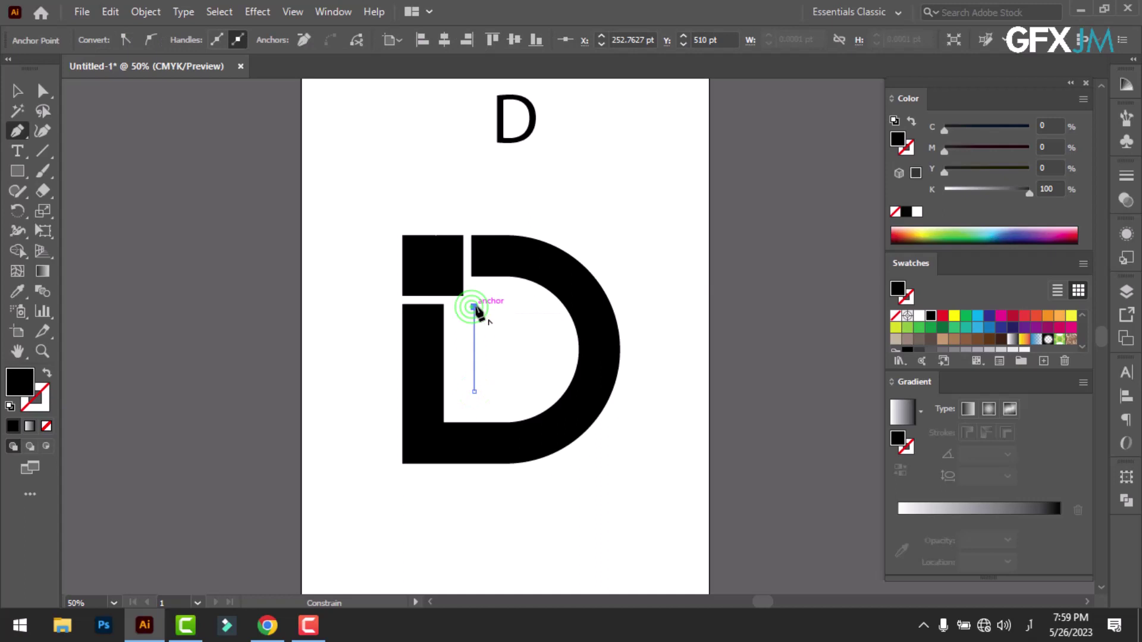
pyautogui.click(536, 307)
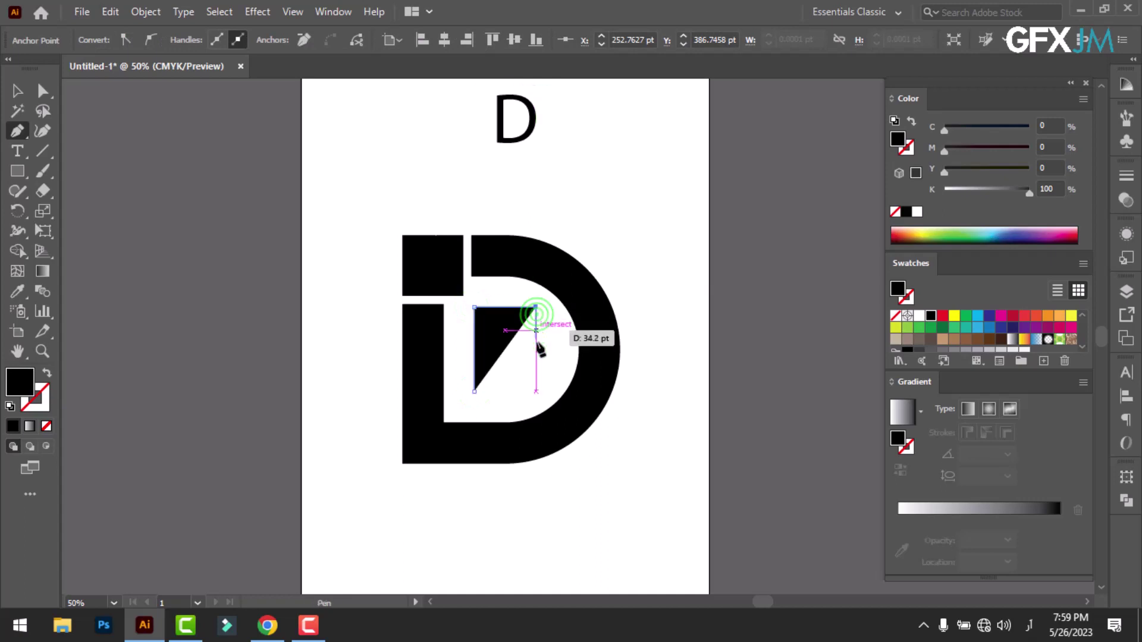
pyautogui.click(536, 390)
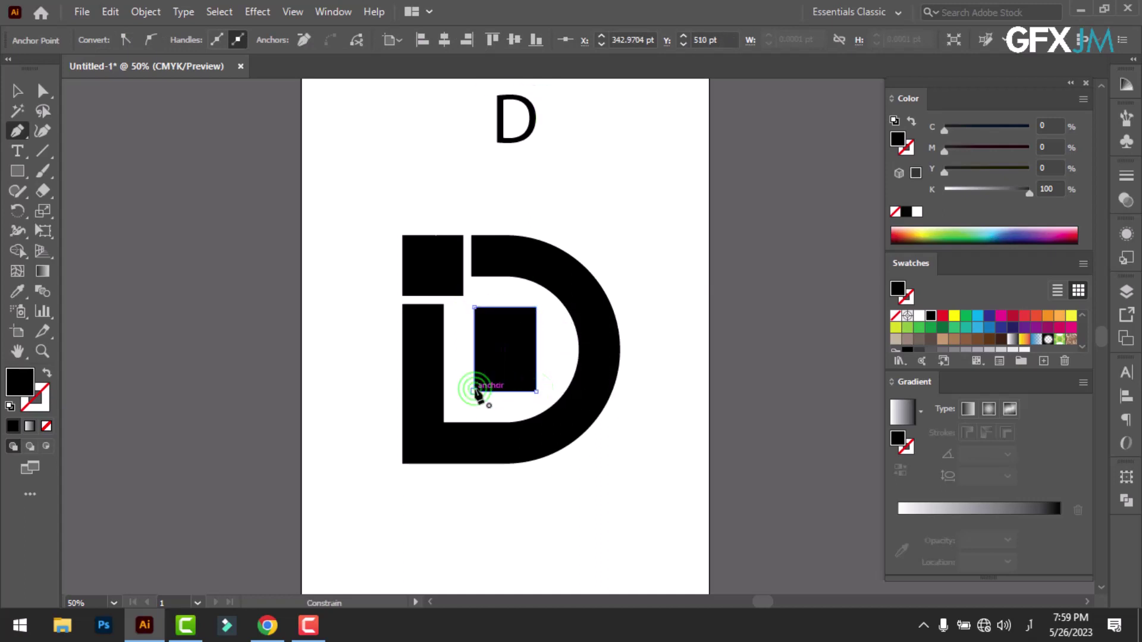
pyautogui.click(473, 391)
pyautogui.click(42, 91)
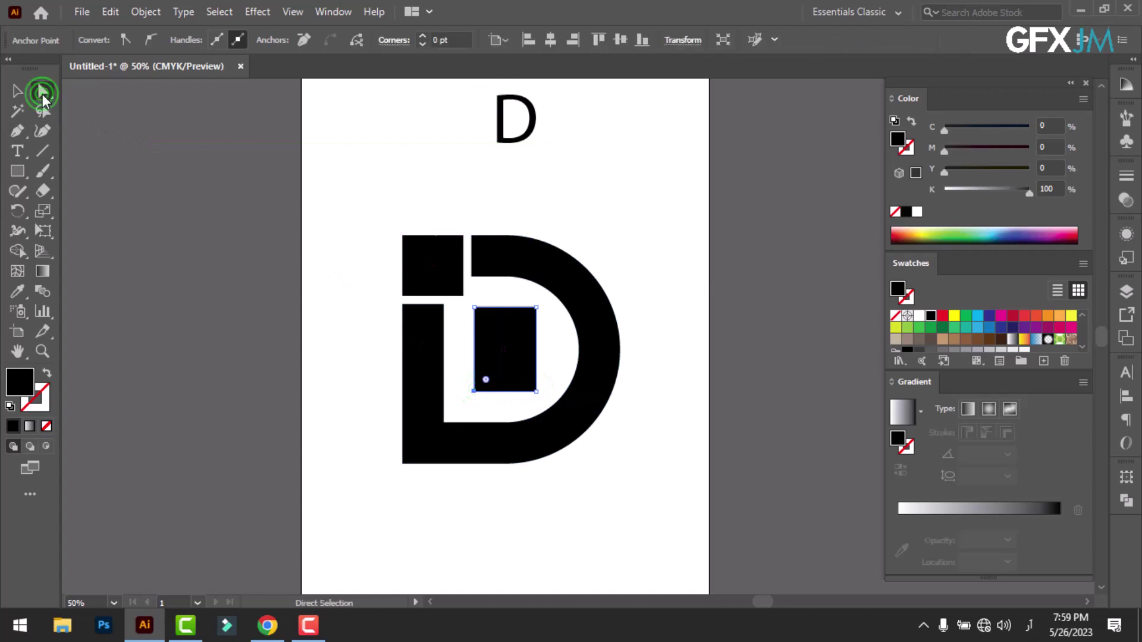
pyautogui.click(523, 303)
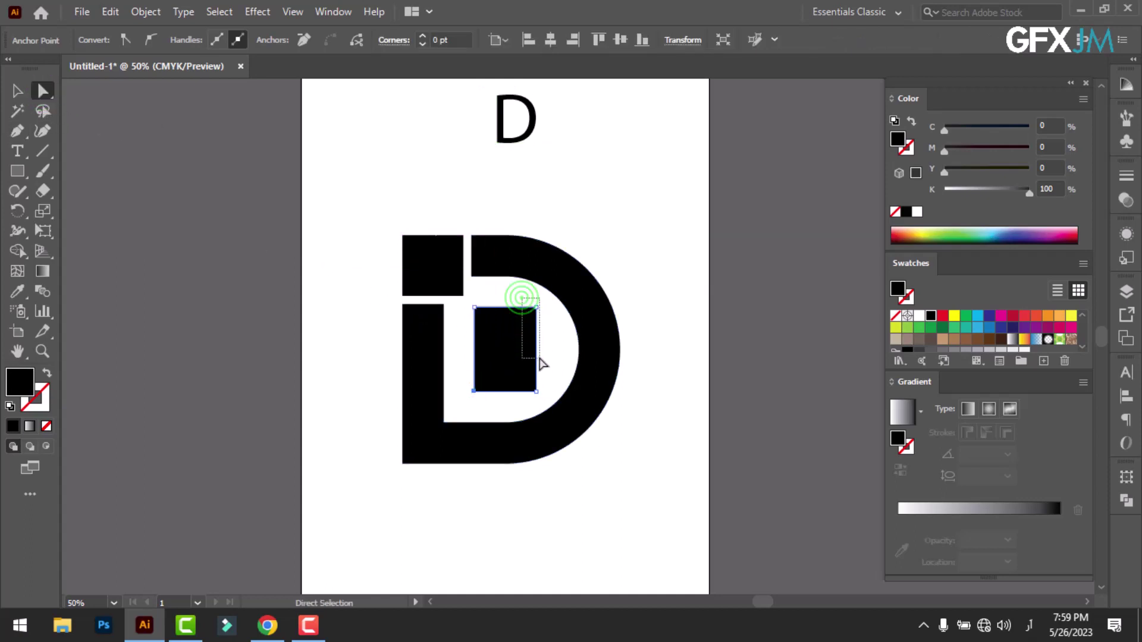
# Round the inner rectangle's right corners into a half-circle and nudge it slightly right.
pyautogui.moveTo(539, 359)
pyautogui.mouseDown()
pyautogui.moveTo(537, 394)
pyautogui.moveTo(439, 360)
pyautogui.mouseUp()
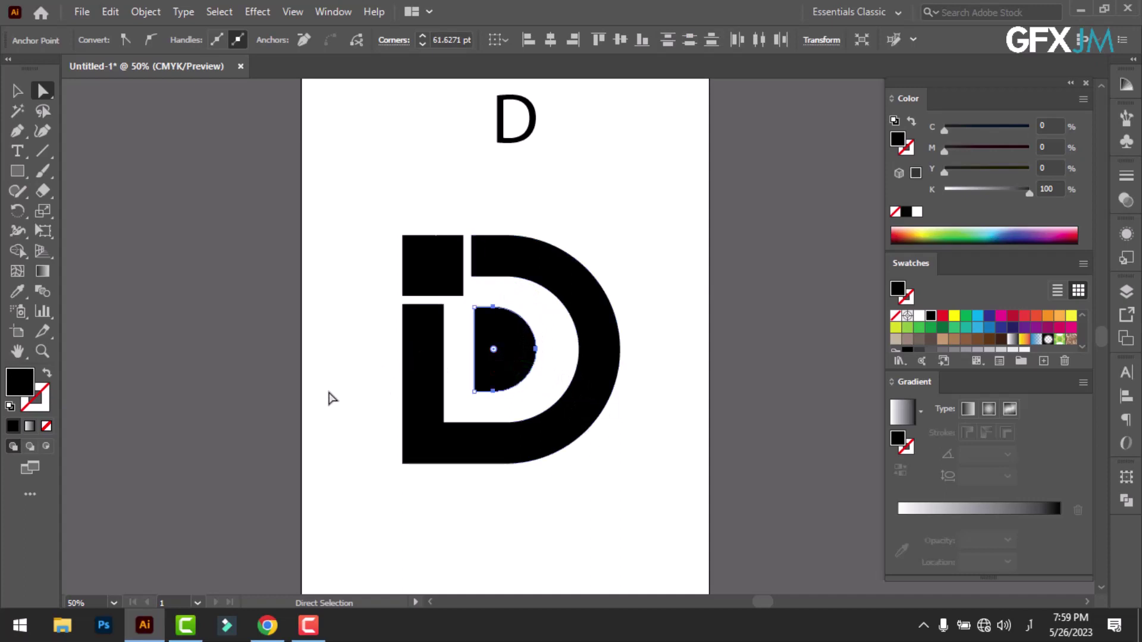
pyautogui.click(331, 396)
pyautogui.click(15, 91)
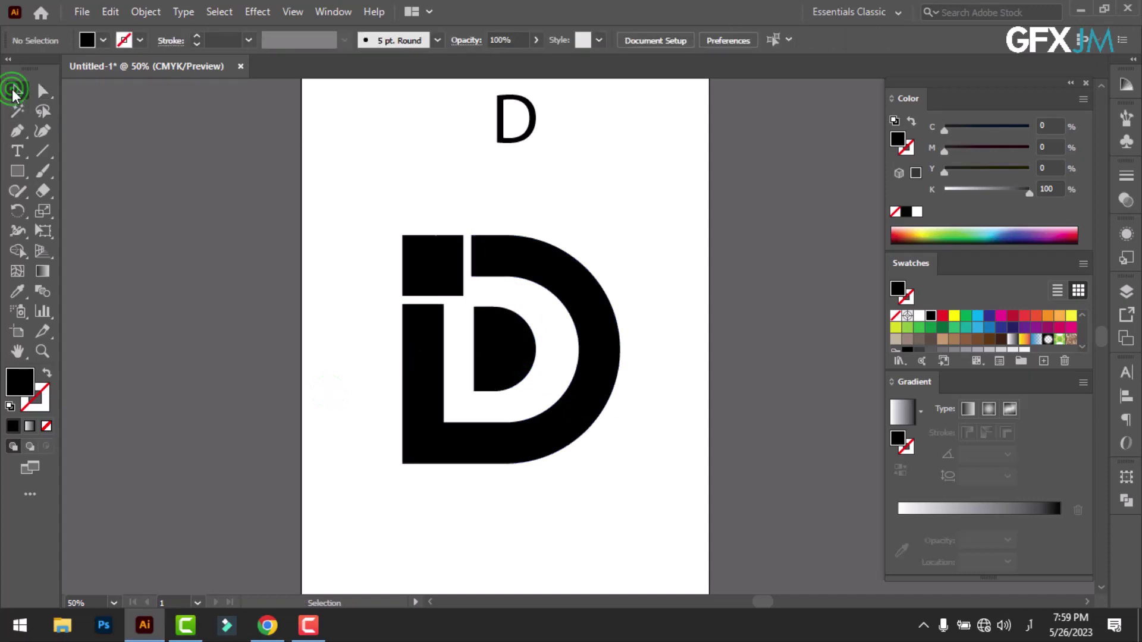
pyautogui.click(496, 351)
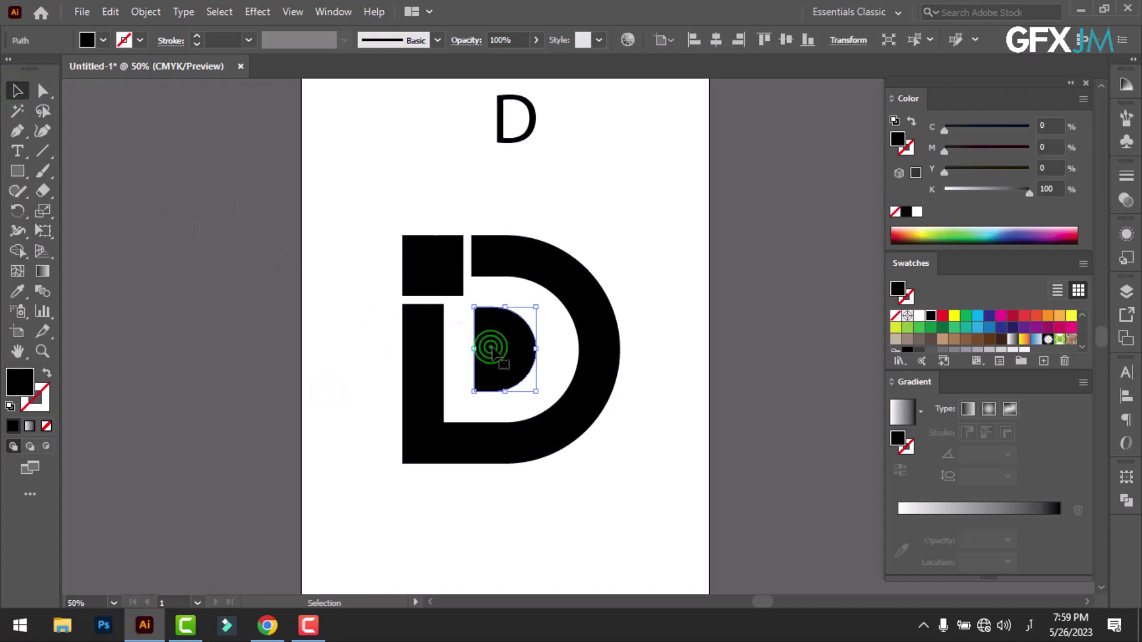
pyautogui.moveTo(498, 353); pyautogui.dragTo(505, 353)
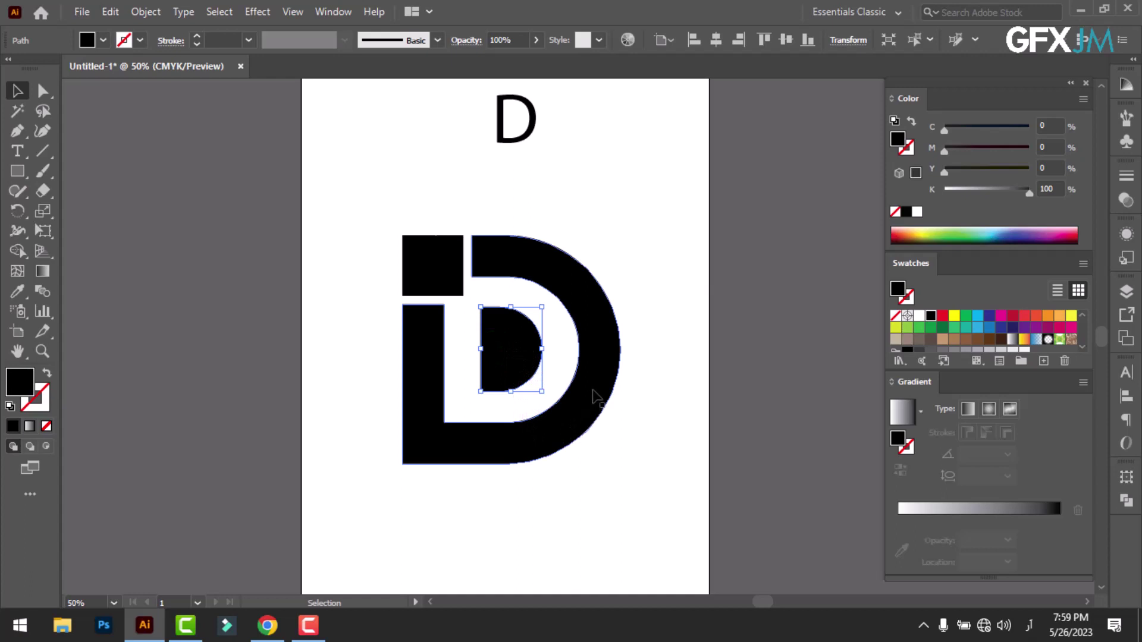
# Make the half-circle an outline and draw a curved cutting line across the D's arc.
pyautogui.click(18, 132)
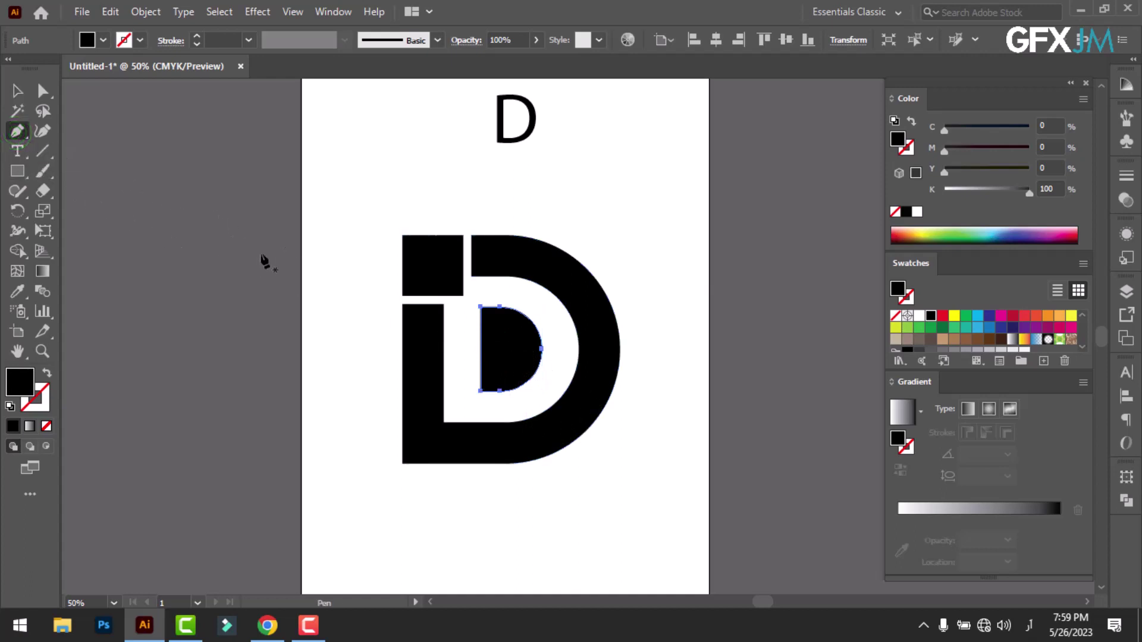
pyautogui.click(47, 375)
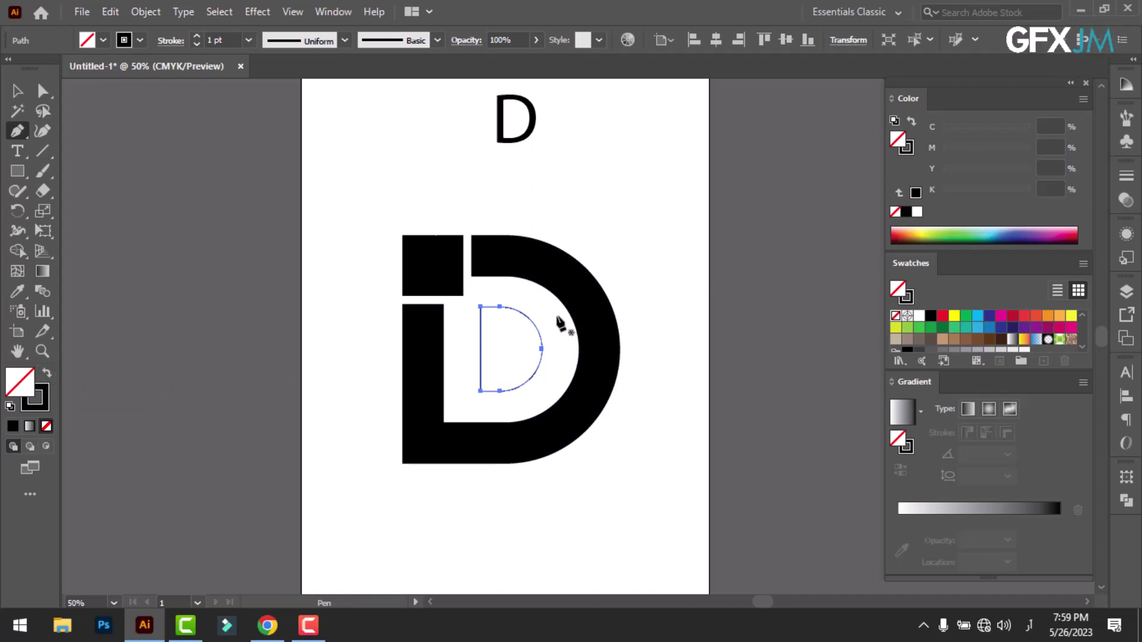
pyautogui.click(557, 316)
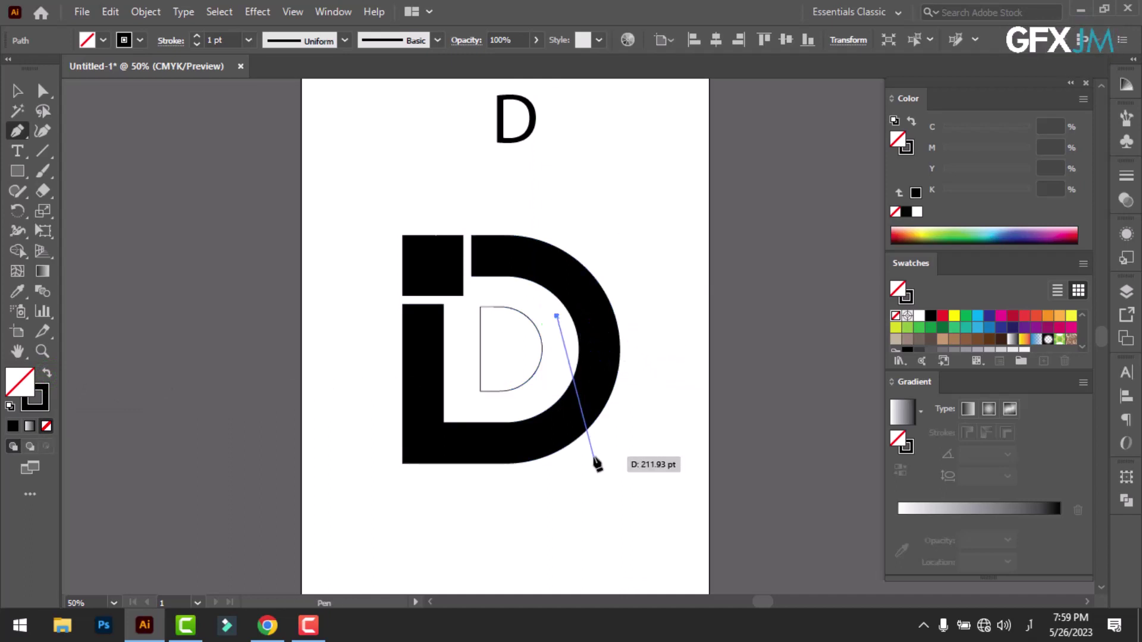
pyautogui.moveTo(593, 455)
pyautogui.mouseDown()
pyautogui.moveTo(574, 493)
pyautogui.moveTo(578, 561)
pyautogui.mouseUp()
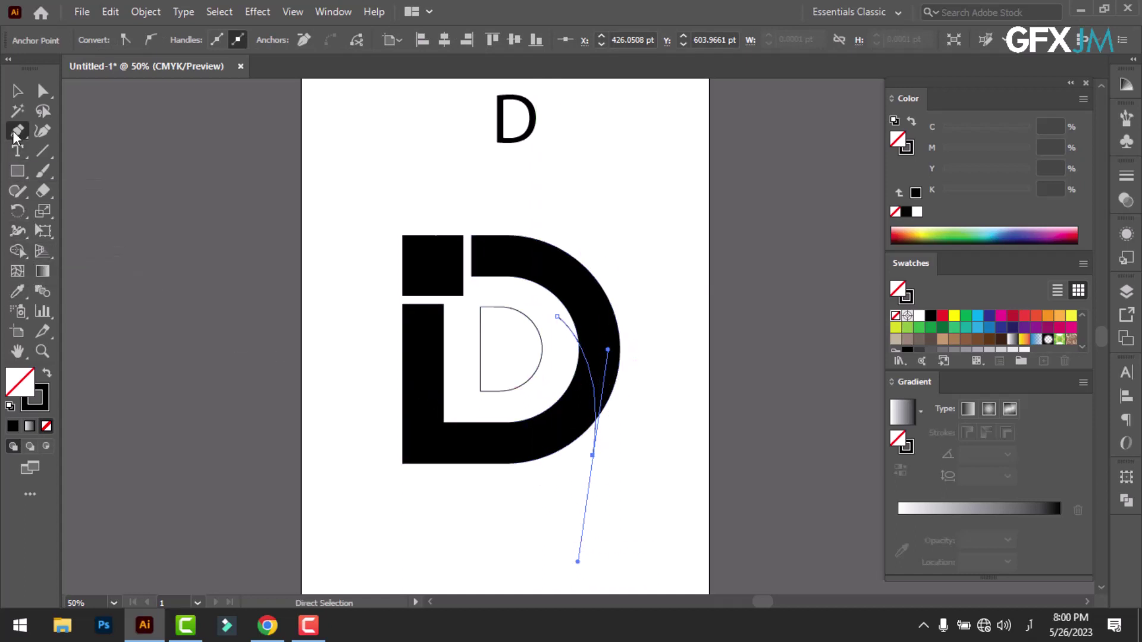
# With Shape Builder, remove inner-curve slivers and merge the ring, lower L and corner-square pieces.
pyautogui.click(18, 91)
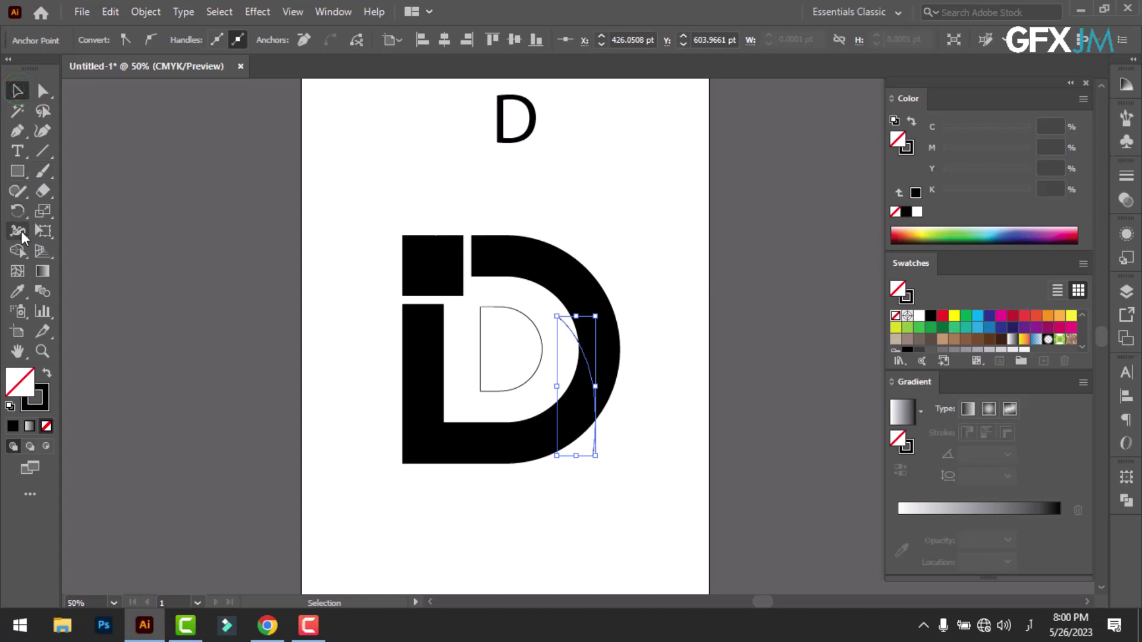
pyautogui.click(22, 248)
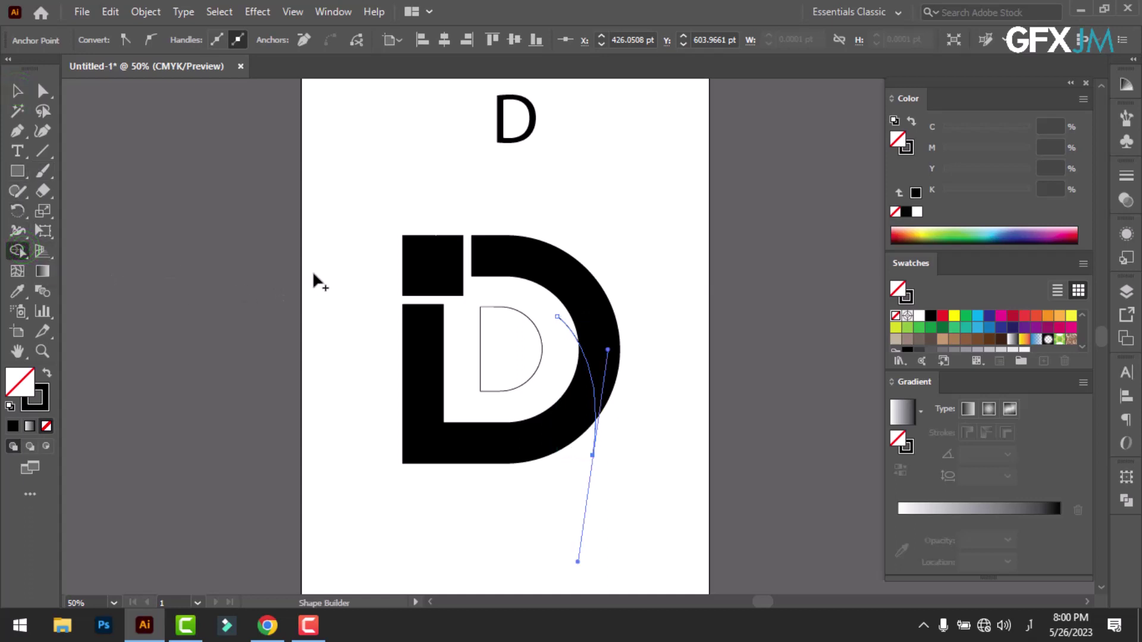
pyautogui.moveTo(364, 220); pyautogui.dragTo(676, 496)
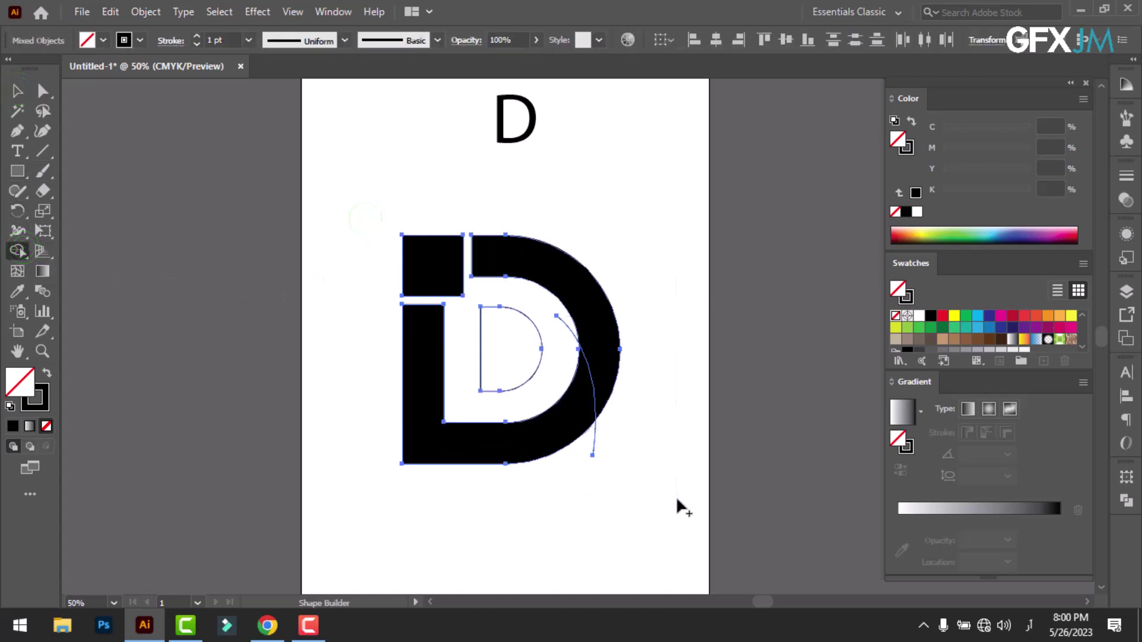
pyautogui.press('alt')
pyautogui.moveTo(568, 326); pyautogui.dragTo(565, 321)
pyautogui.keyDown('alt'); pyautogui.click(565, 318); pyautogui.keyUp('alt')
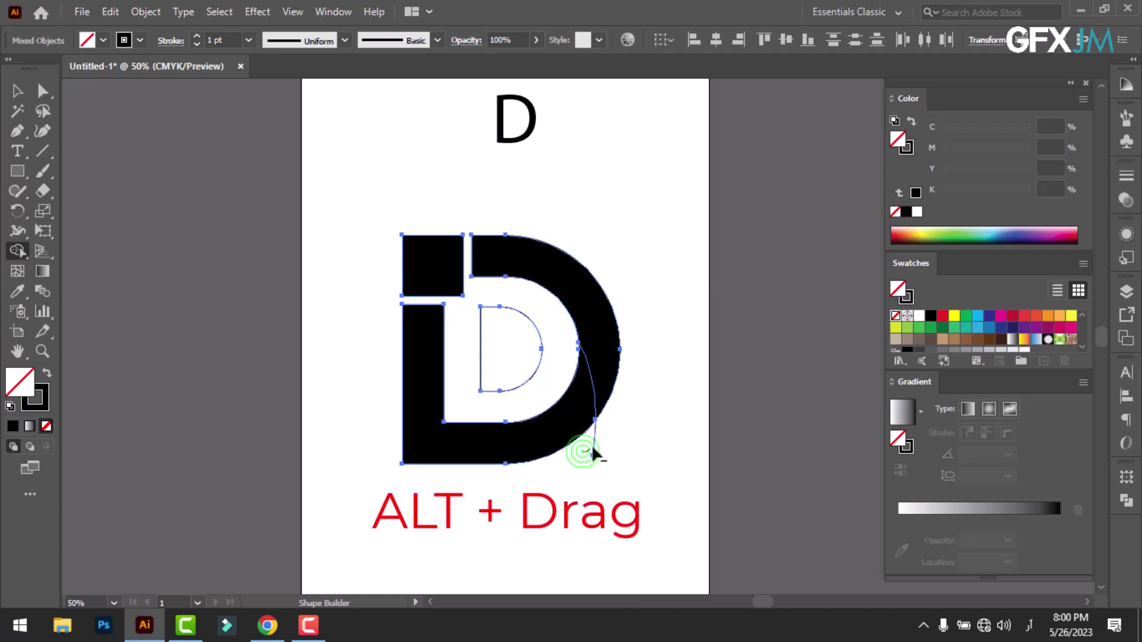
pyautogui.moveTo(594, 338); pyautogui.dragTo(601, 352)
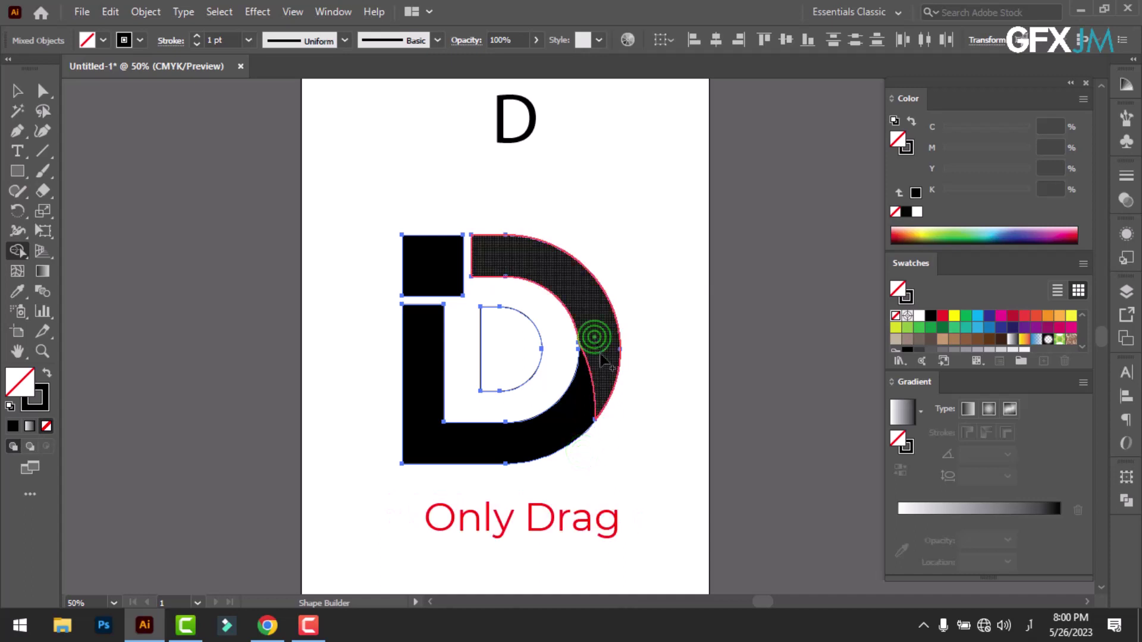
pyautogui.click(572, 413)
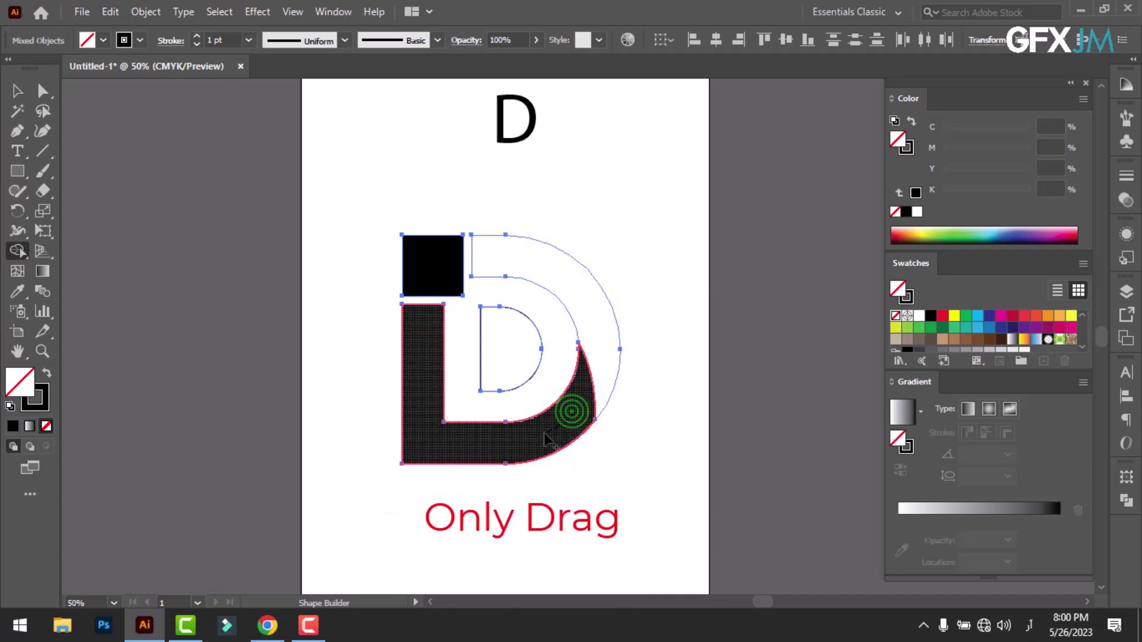
pyautogui.click(433, 266)
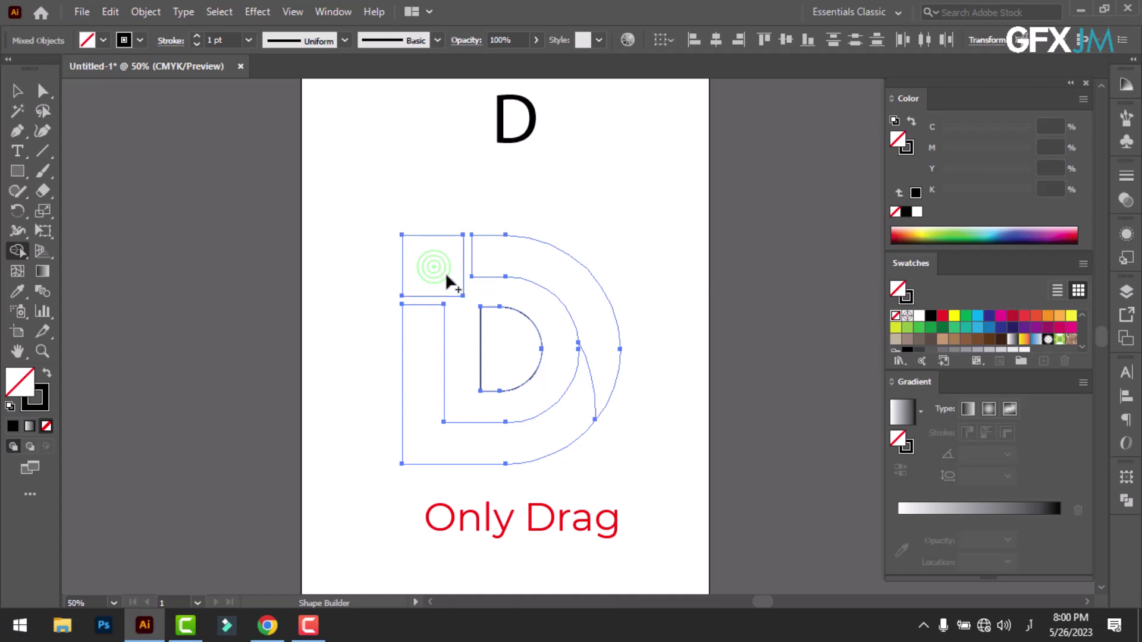
pyautogui.click(20, 91)
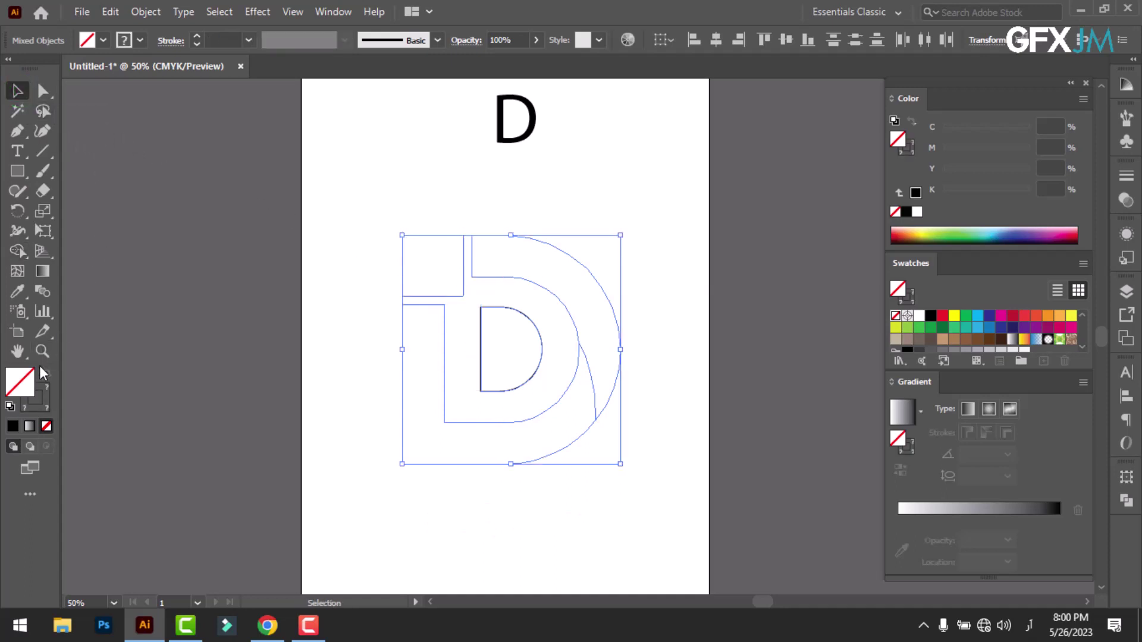
# Give the D logo pieces a thin black 1 pt outline.
pyautogui.click(47, 400)
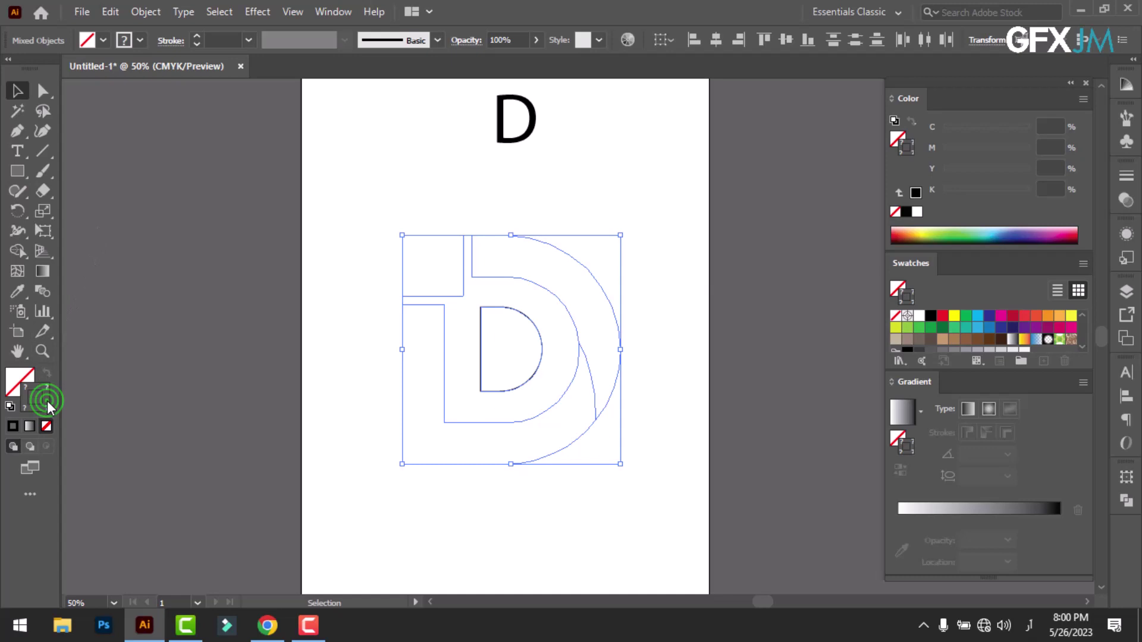
pyautogui.click(17, 423)
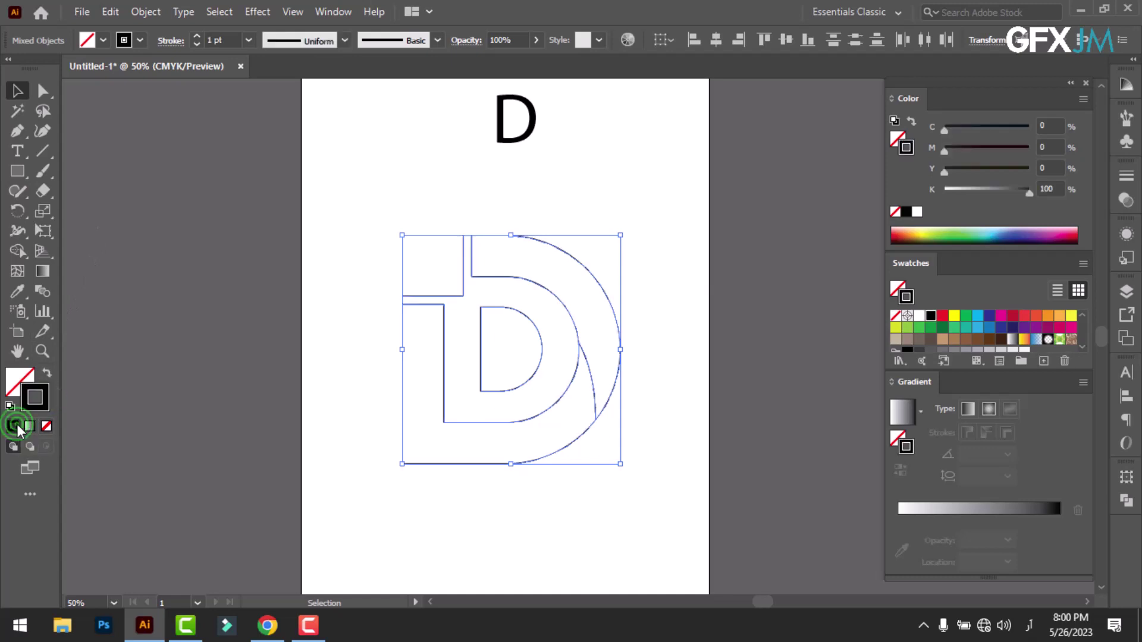
pyautogui.click(355, 381)
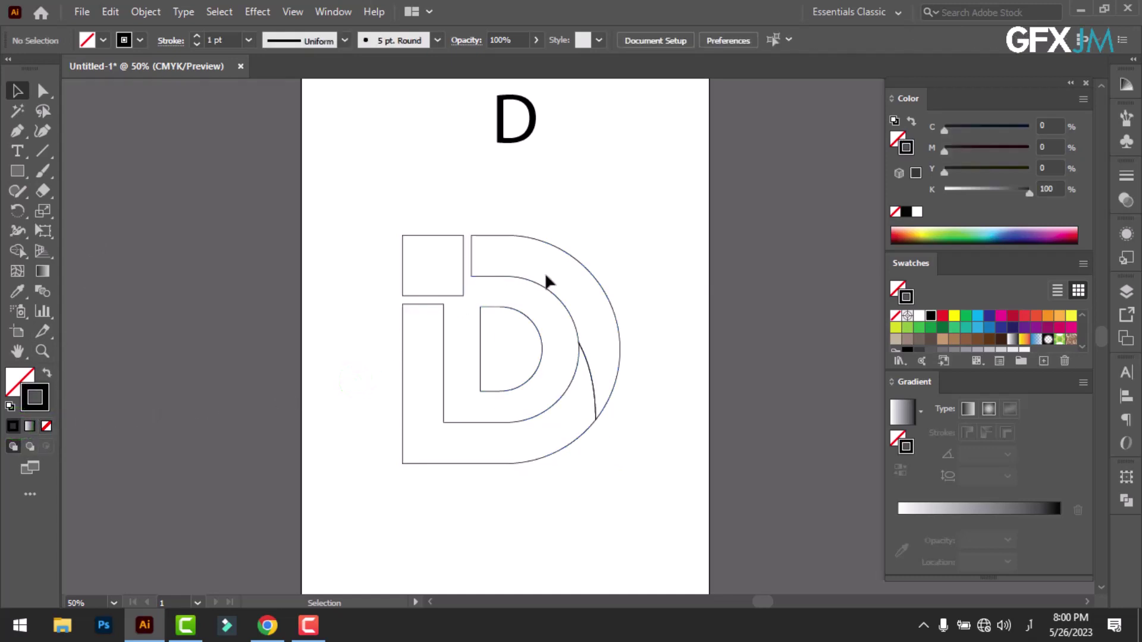
# Ungroup the D logo artwork into separate shapes and deselect them.
pyautogui.moveTo(602, 432); pyautogui.dragTo(599, 398)
pyautogui.rightClick(607, 398)
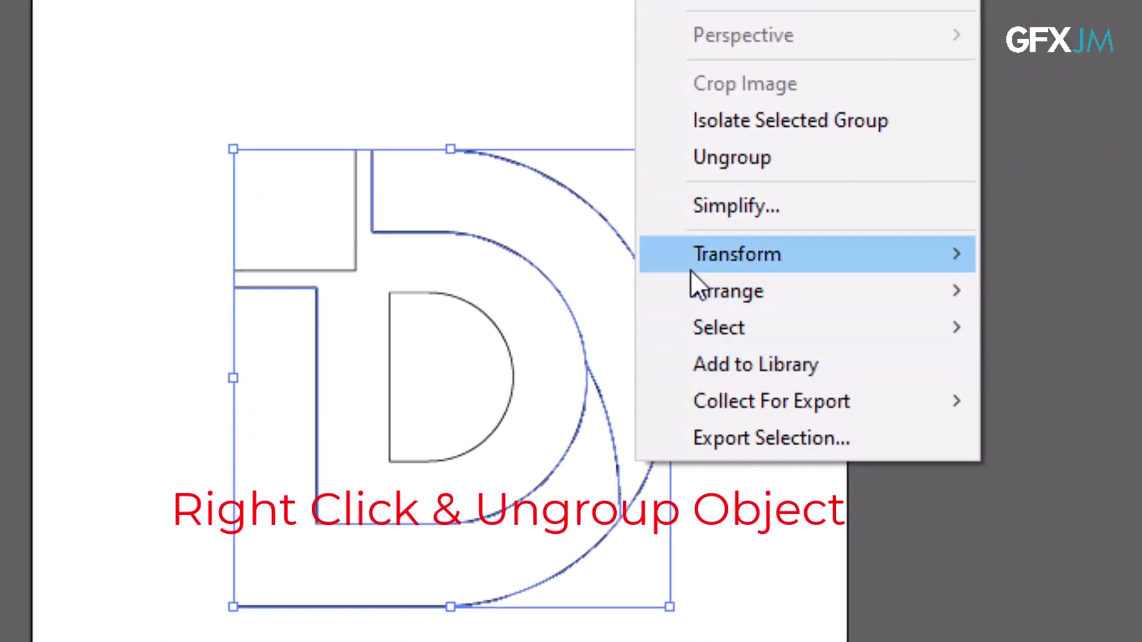
pyautogui.click(736, 160)
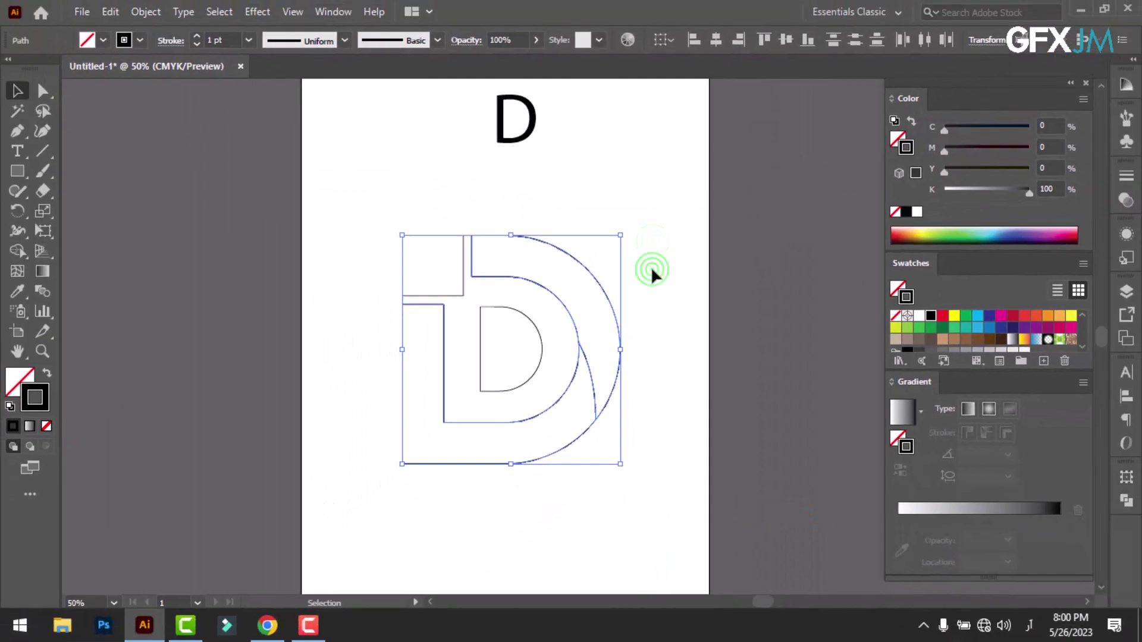
pyautogui.click(652, 269)
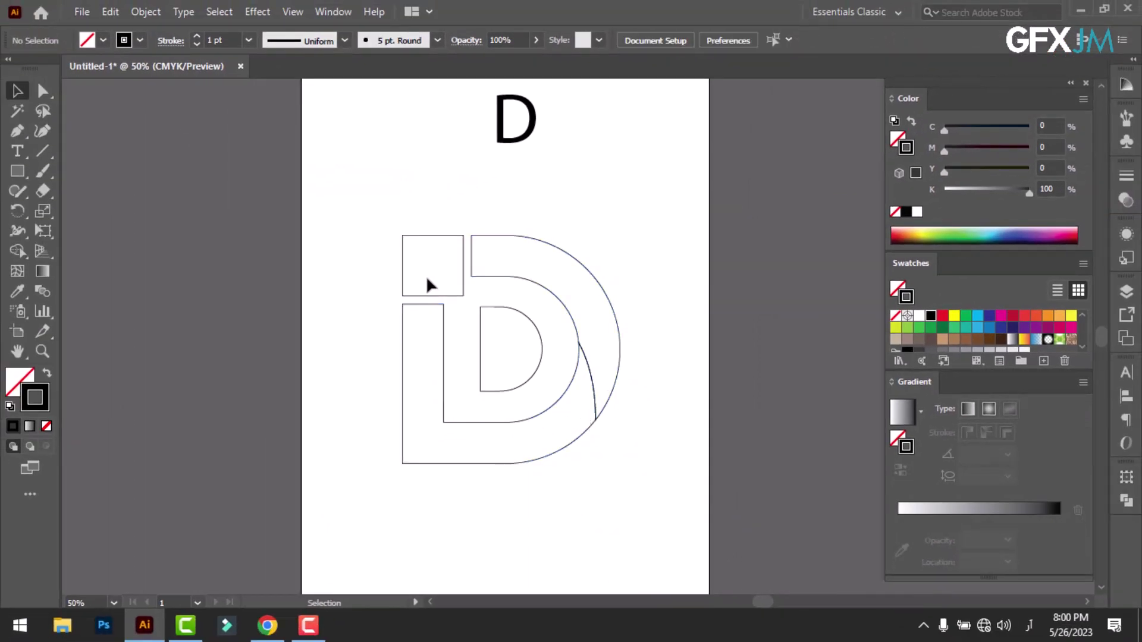
# Fill the D's upper arc with a horizontal gradient from cyan to dark blue.
pyautogui.click(571, 317)
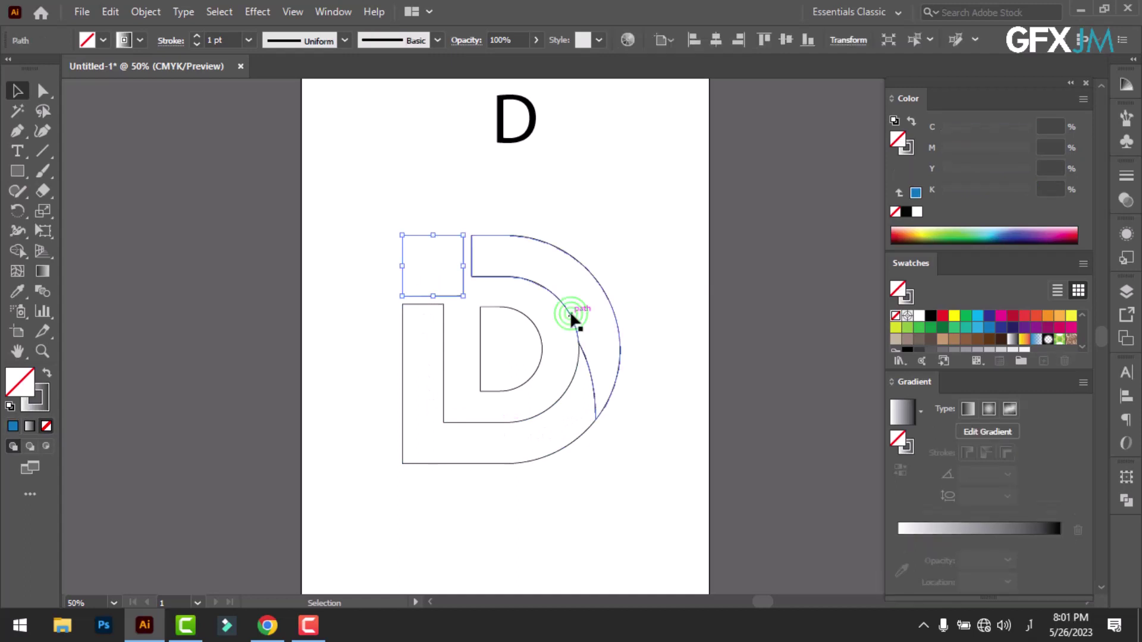
pyautogui.click(28, 425)
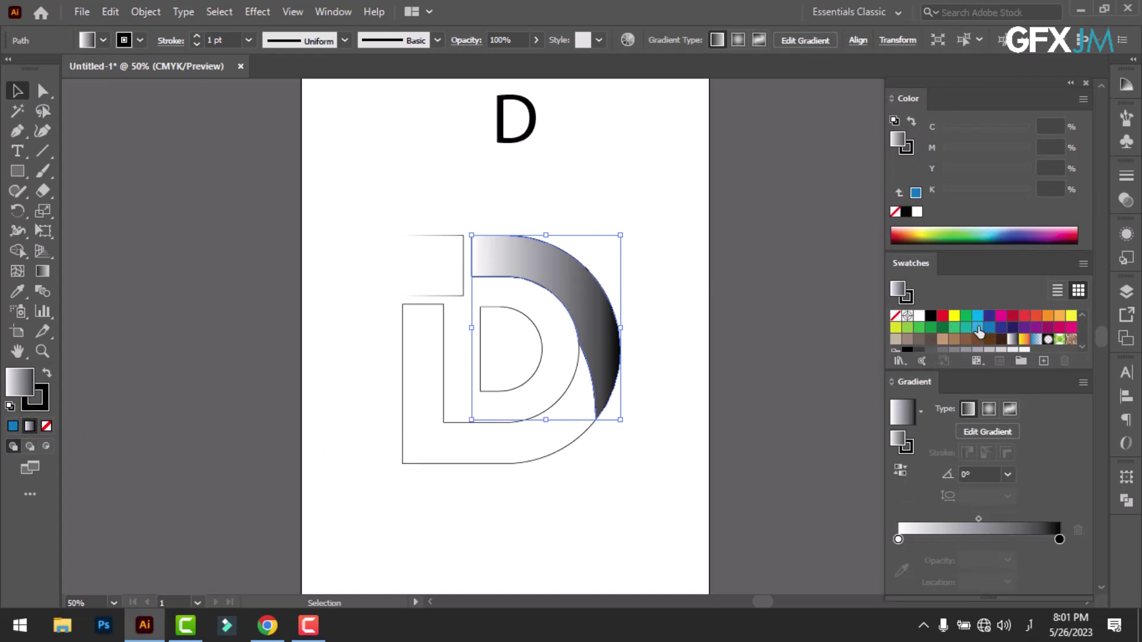
pyautogui.scroll(-1, 979, 333)
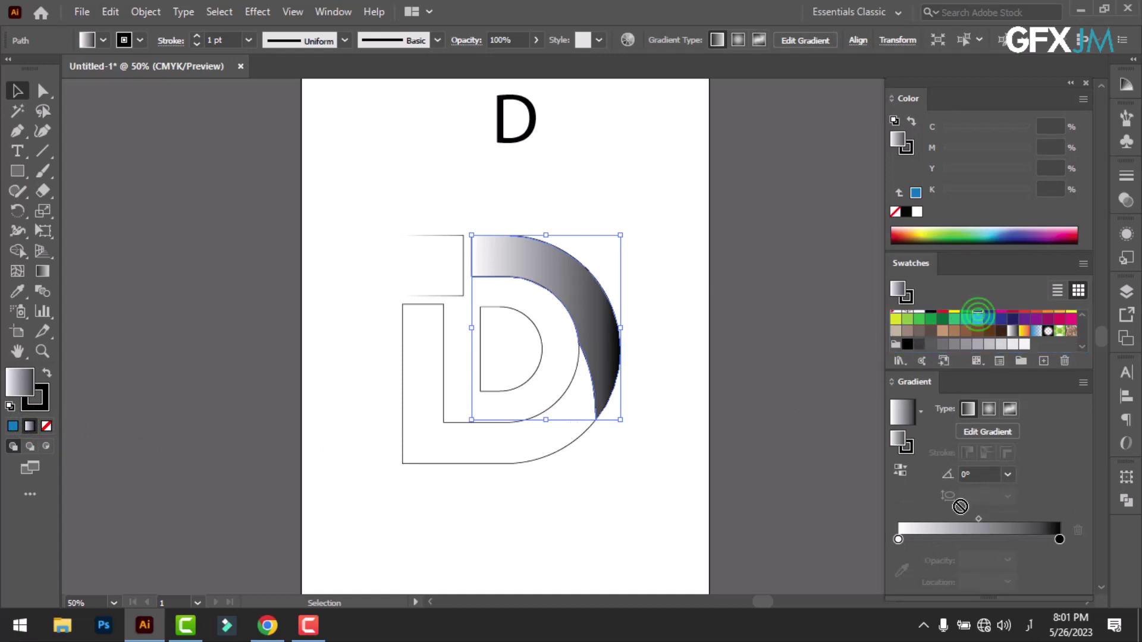
pyautogui.click(898, 540)
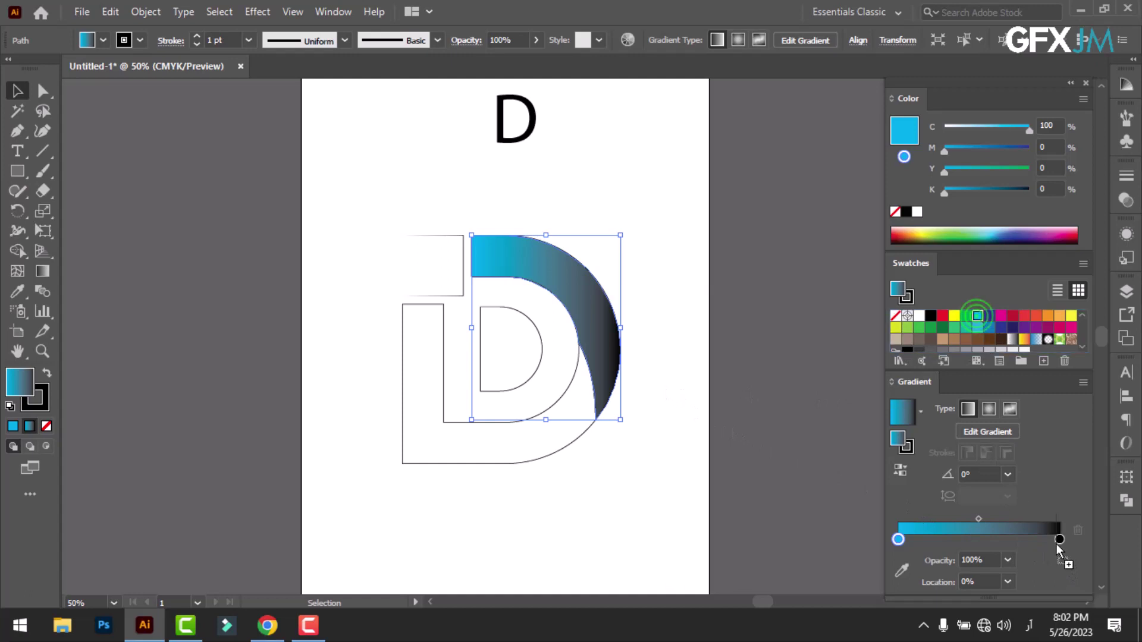
pyautogui.moveTo(977, 321); pyautogui.dragTo(1060, 539)
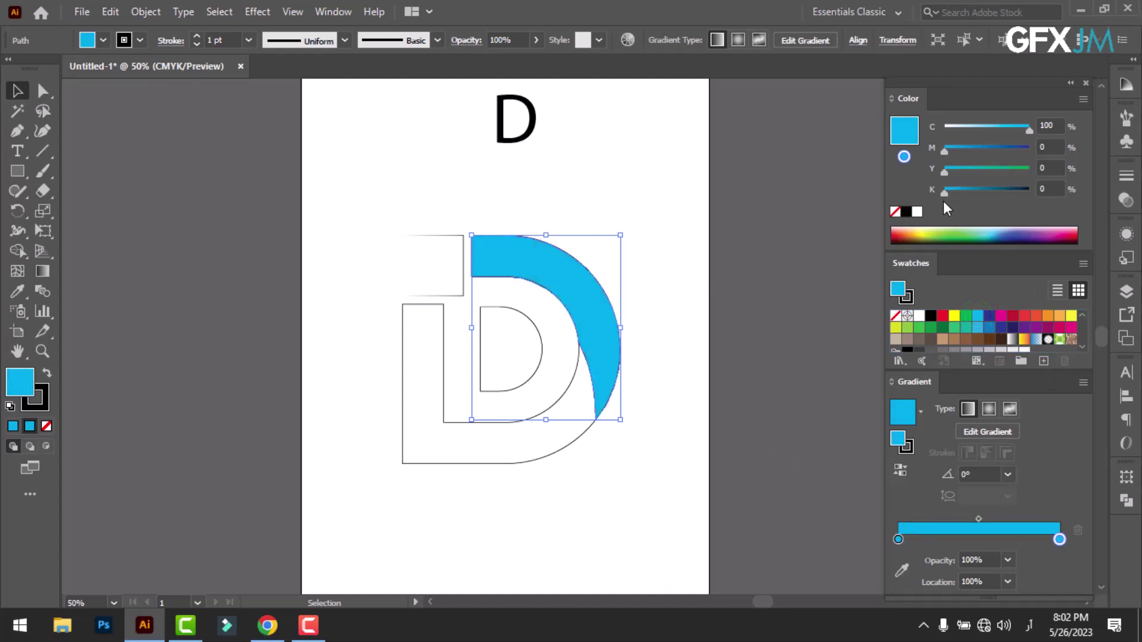
pyautogui.moveTo(947, 190); pyautogui.dragTo(1011, 192)
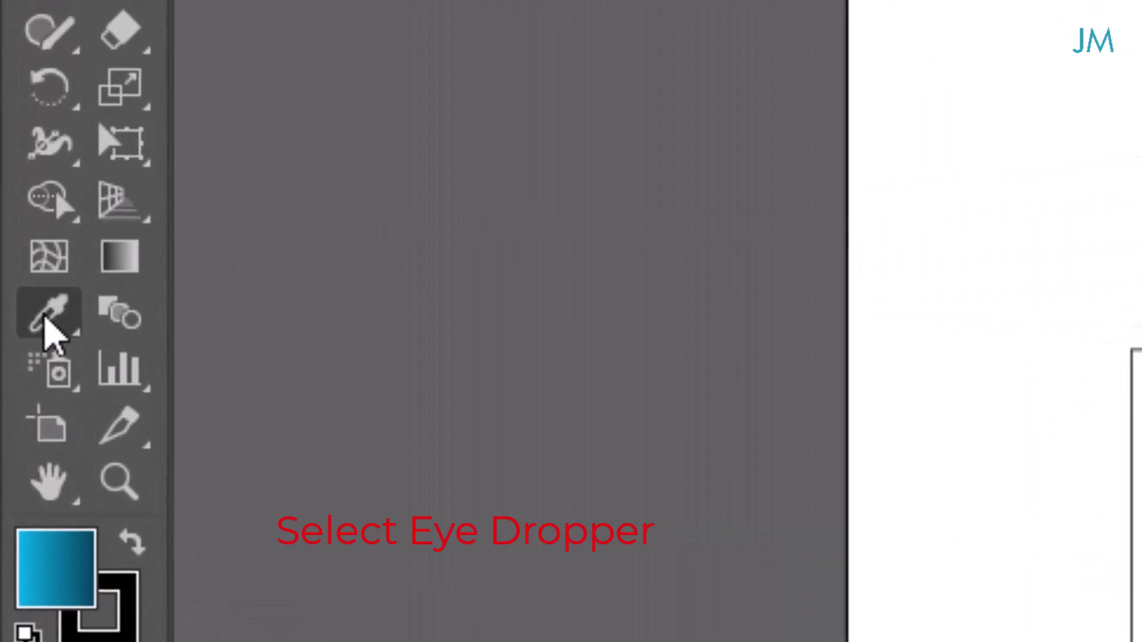
# Copy the upper arc's cyan-to-dark-blue gradient onto the lower L-shaped piece with the Eyedropper.
pyautogui.click(23, 295)
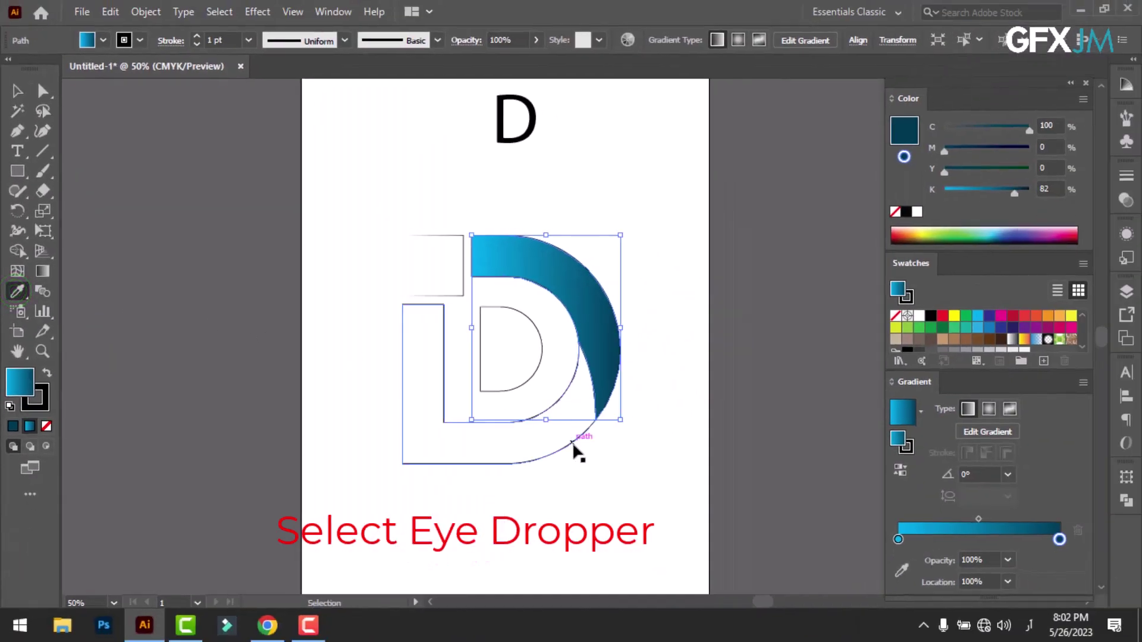
pyautogui.click(572, 445)
pyautogui.click(569, 429)
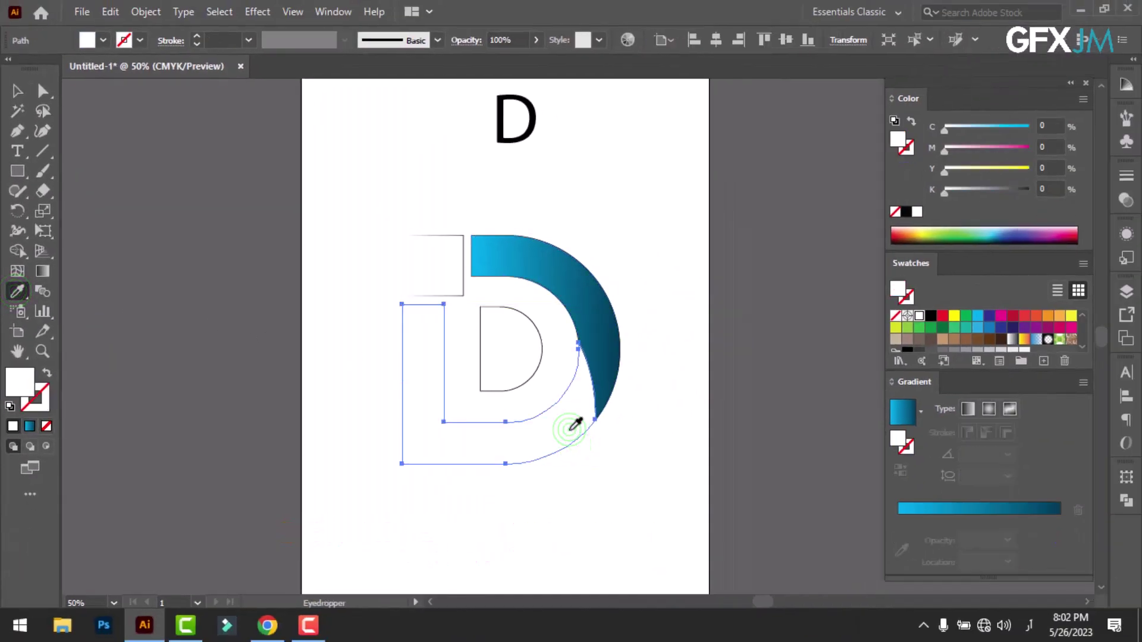
pyautogui.click(571, 428)
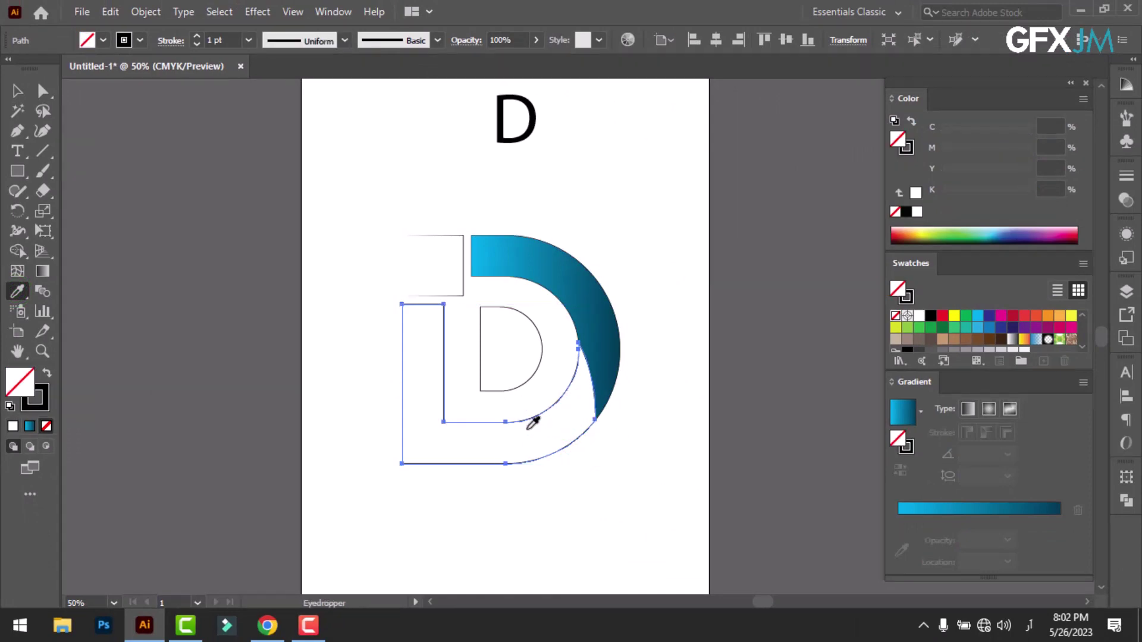
pyautogui.click(46, 374)
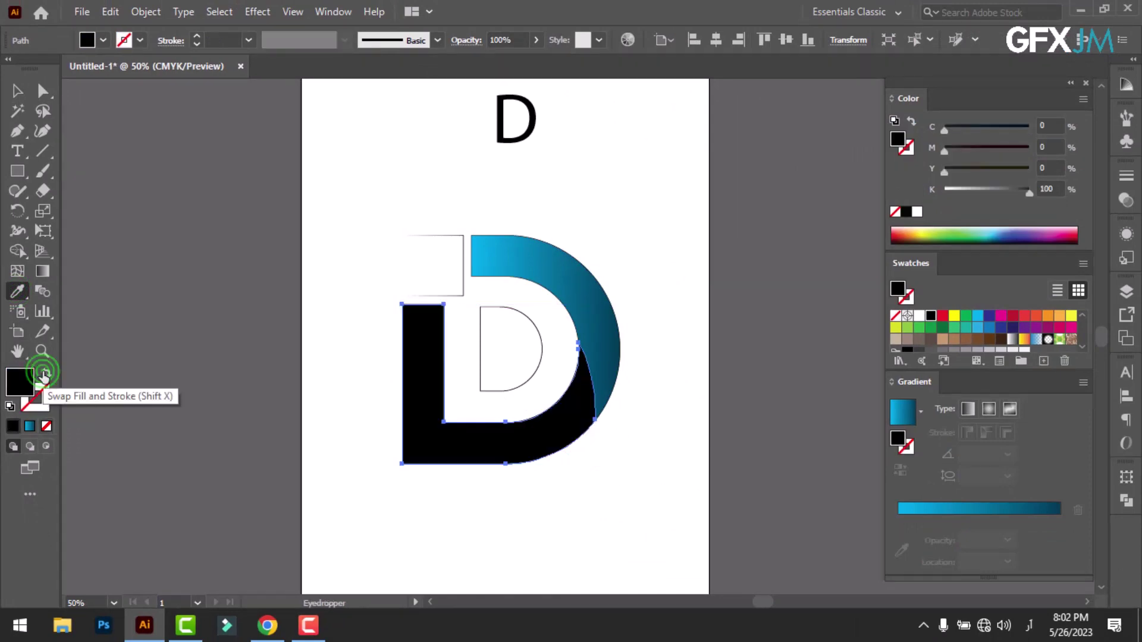
pyautogui.click(528, 442)
pyautogui.click(604, 357)
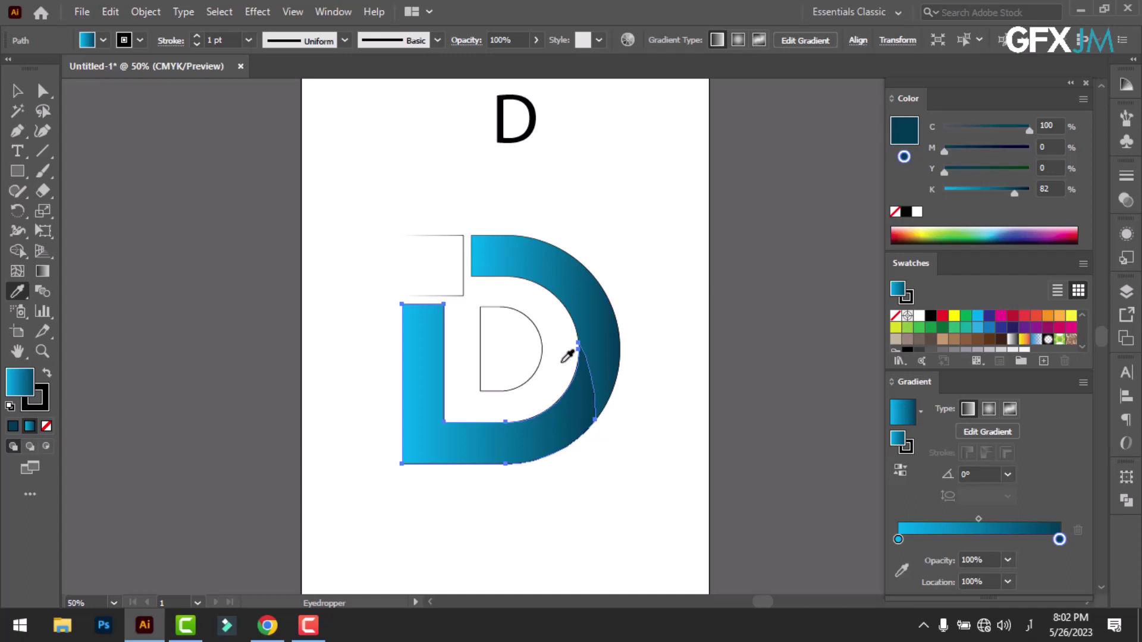
# Run the lower piece's gradient left to right and reverse the arc's gradient to 180°.
pyautogui.click(39, 268)
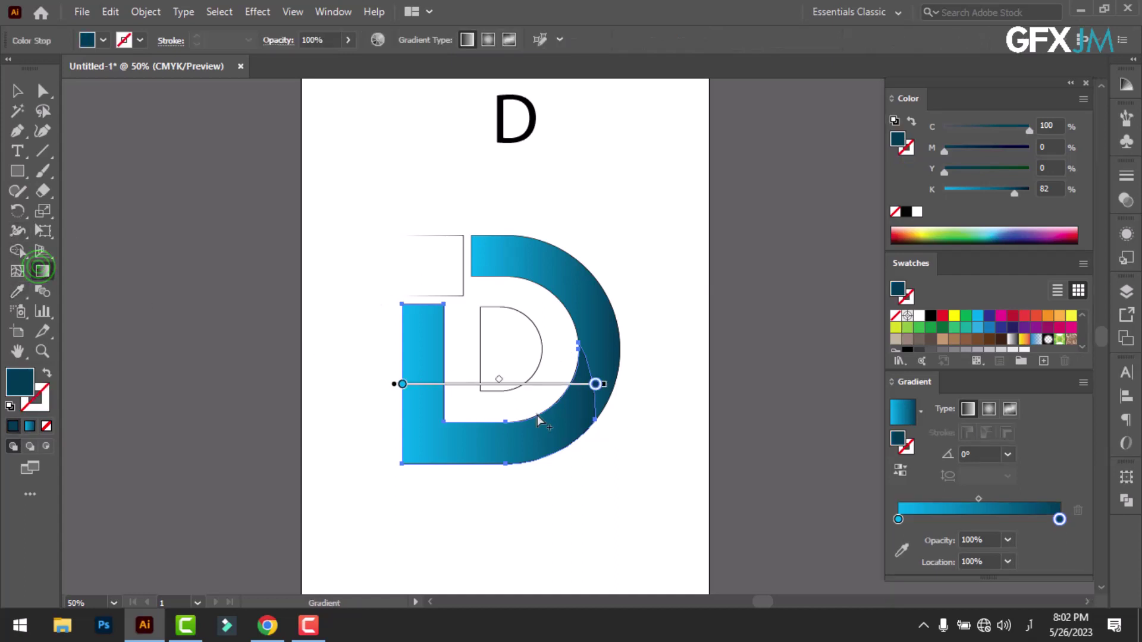
pyautogui.moveTo(594, 442); pyautogui.dragTo(397, 435)
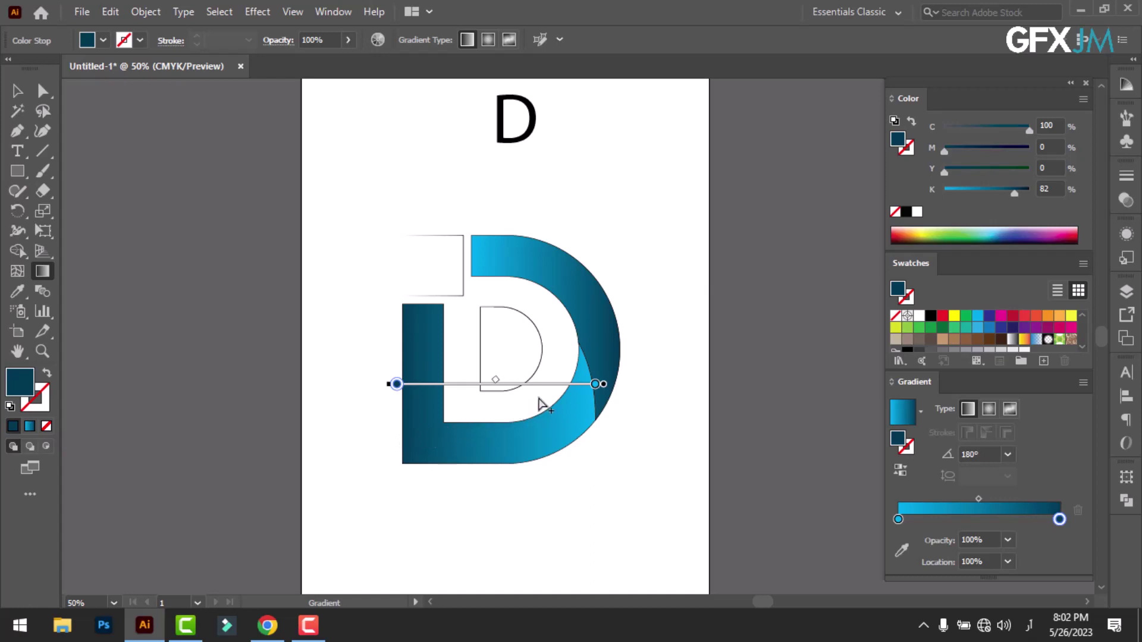
pyautogui.moveTo(376, 434); pyautogui.dragTo(606, 445)
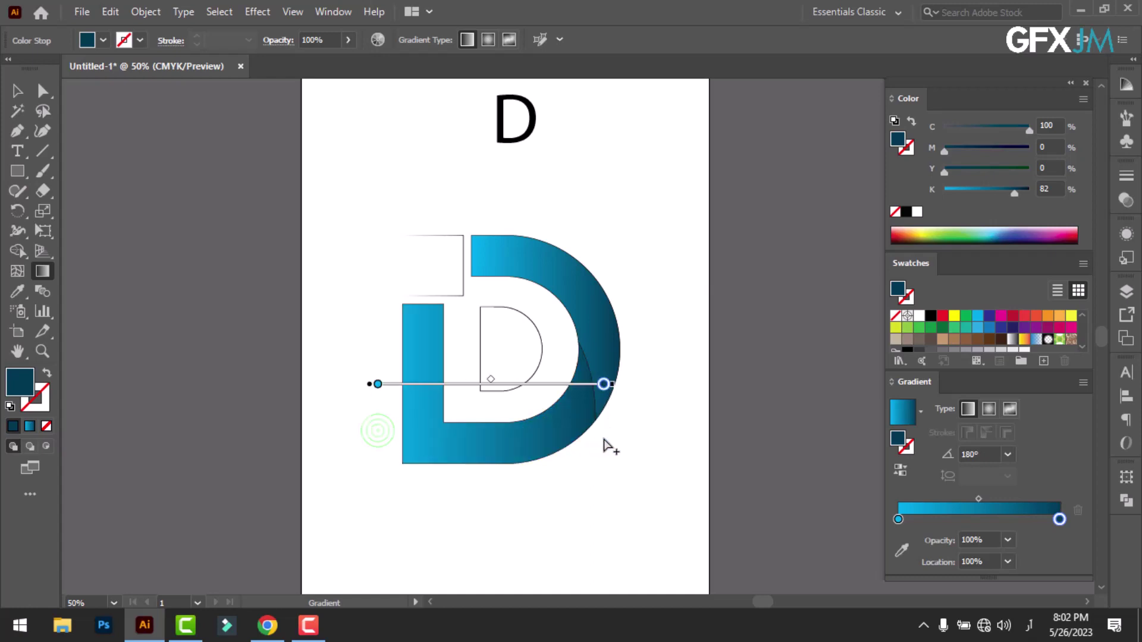
pyautogui.click(601, 337)
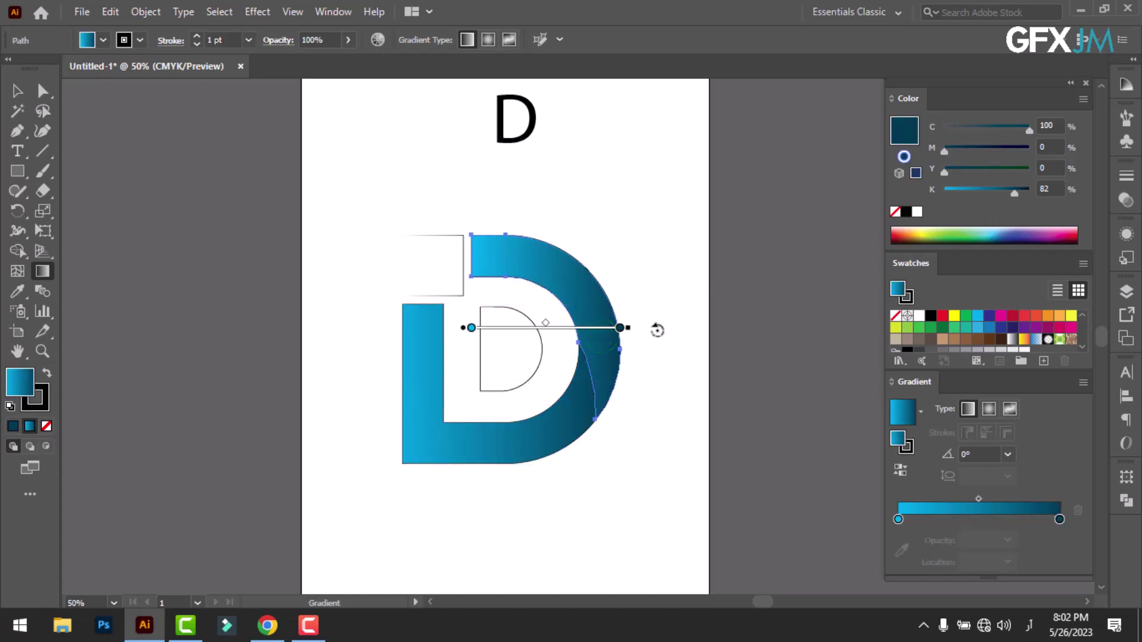
pyautogui.moveTo(590, 331)
pyautogui.mouseDown()
pyautogui.moveTo(653, 330)
pyautogui.moveTo(474, 328)
pyautogui.mouseUp()
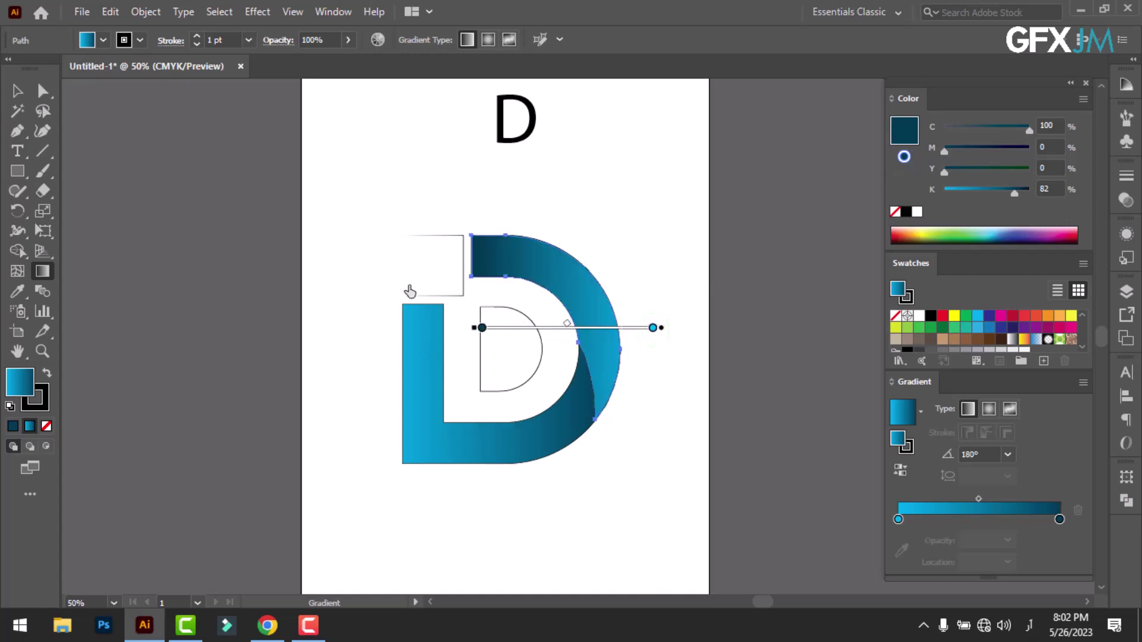
# Give the small square above the D's stem a solid black outline.
pyautogui.click(17, 90)
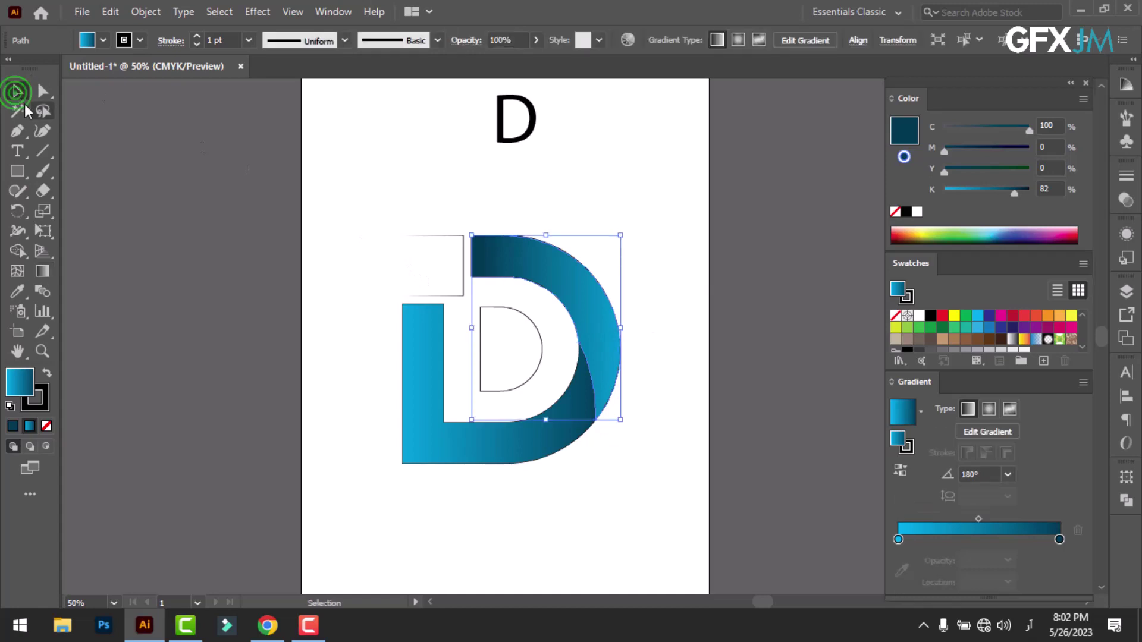
pyautogui.click(423, 296)
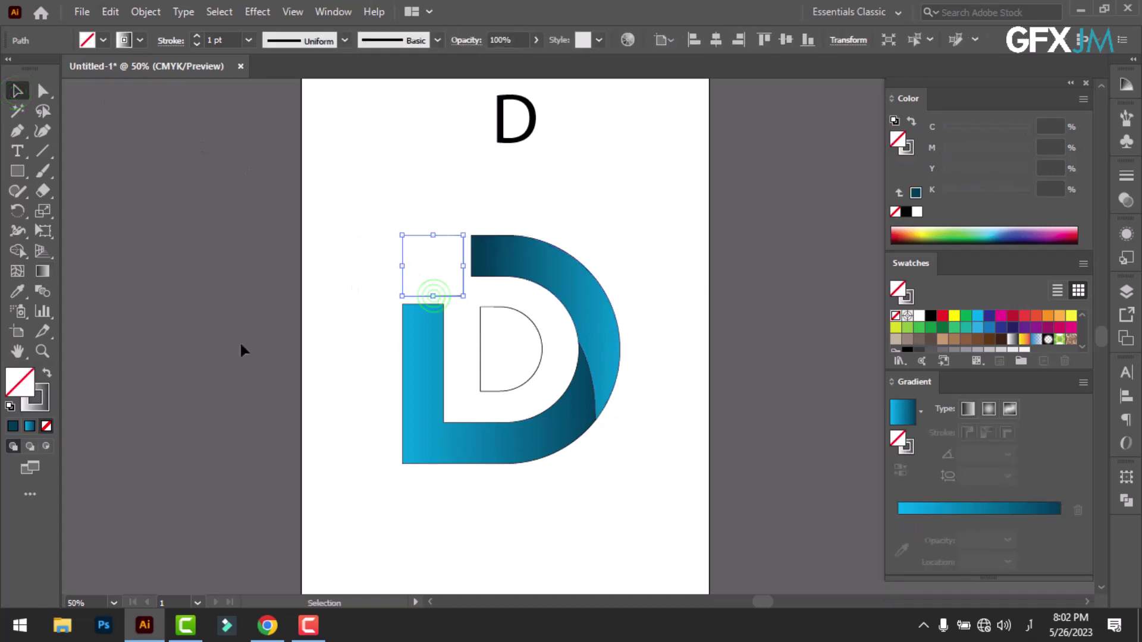
pyautogui.click(41, 392)
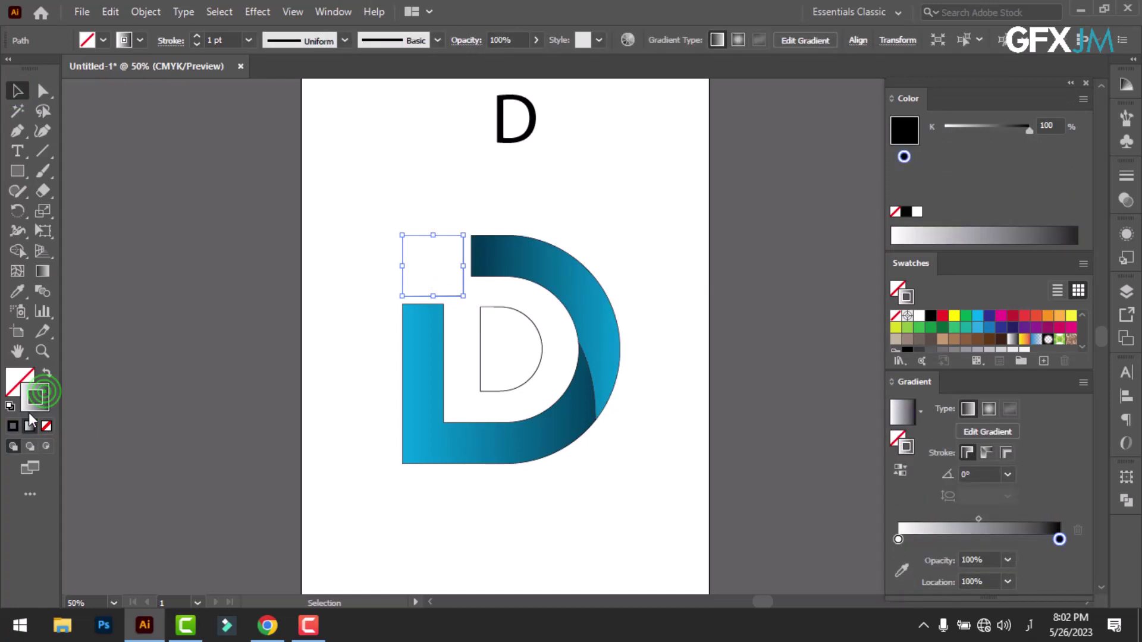
pyautogui.click(12, 426)
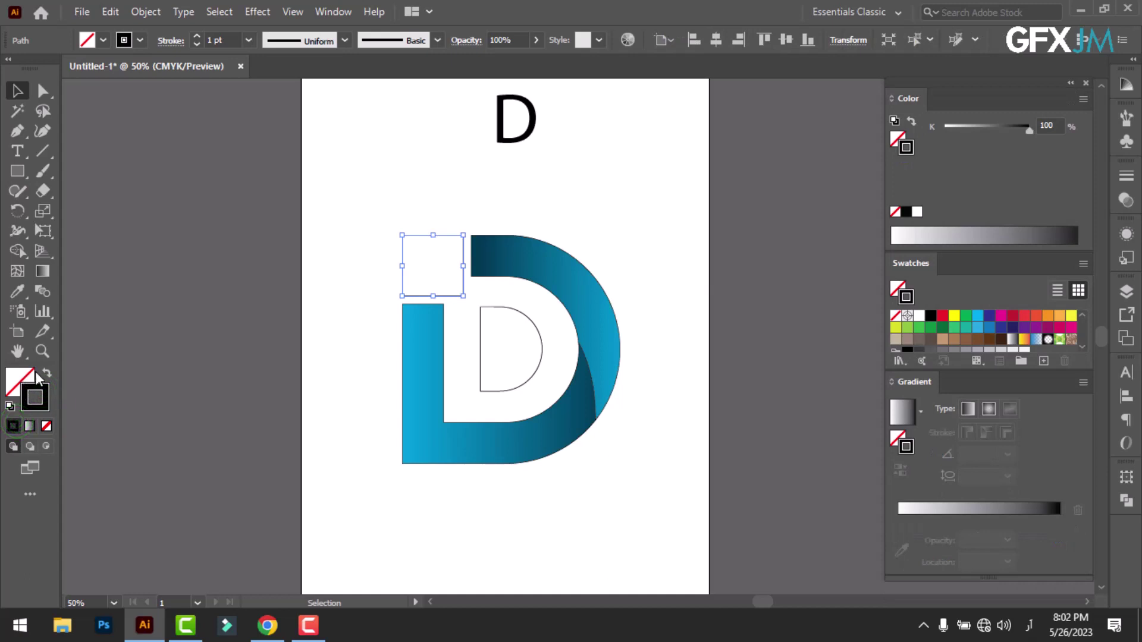
# Copy the stem's blue gradient onto the square and reverse its angle to -180°.
pyautogui.click(17, 291)
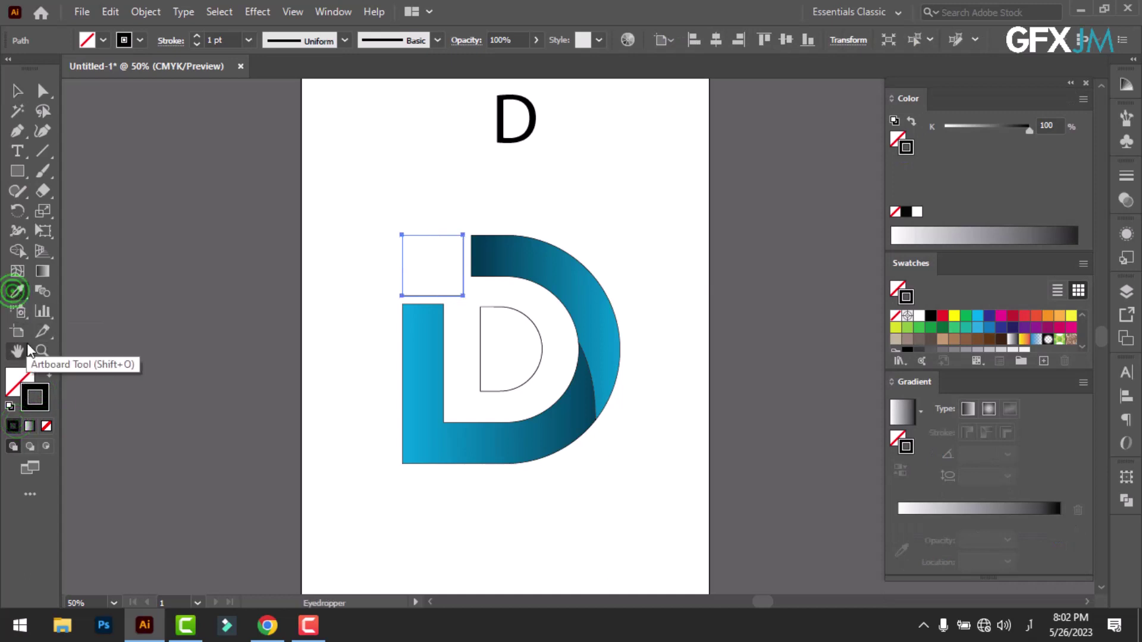
pyautogui.click(18, 380)
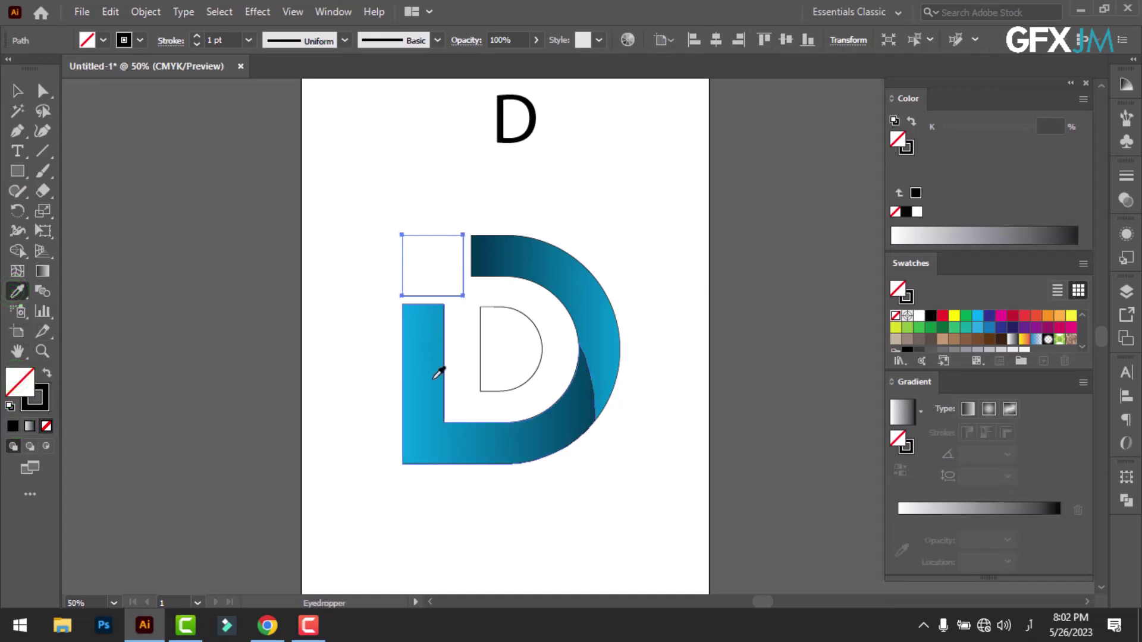
pyautogui.click(433, 378)
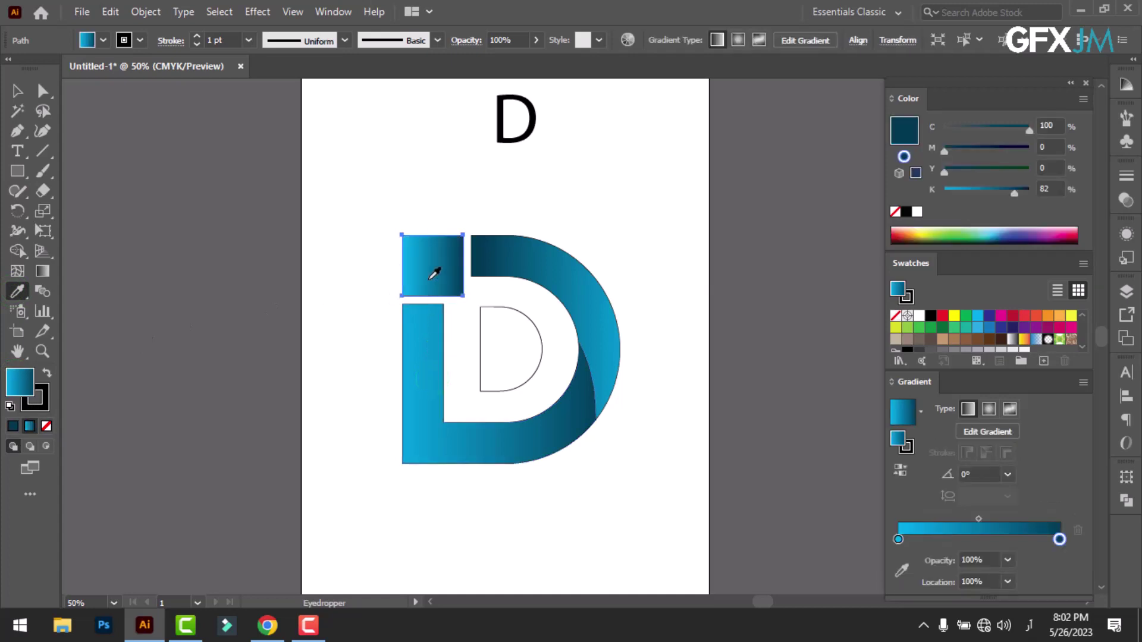
pyautogui.click(41, 273)
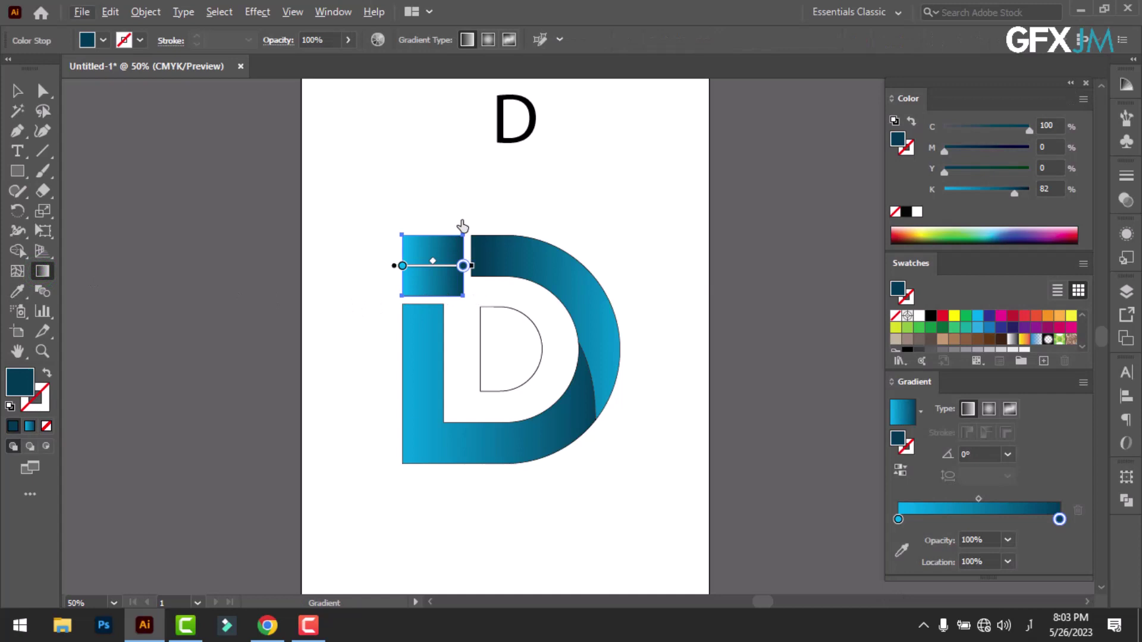
pyautogui.moveTo(462, 220); pyautogui.dragTo(398, 227)
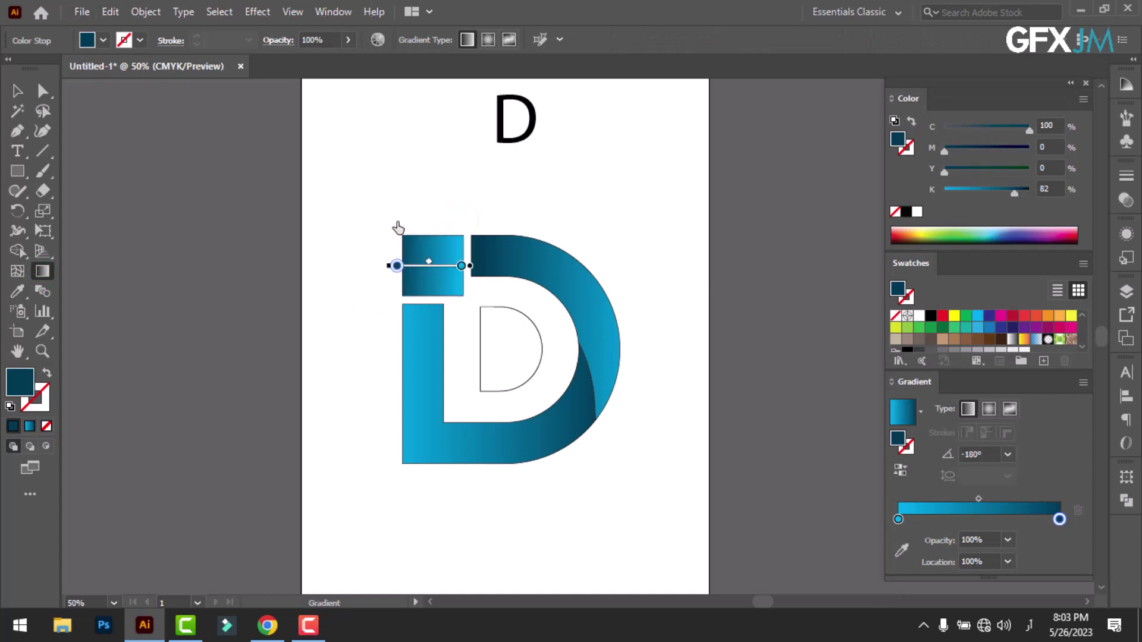
# Fill the inner D half-disc with the outer D's blue gradient, reversed horizontally to 180°.
pyautogui.click(502, 399)
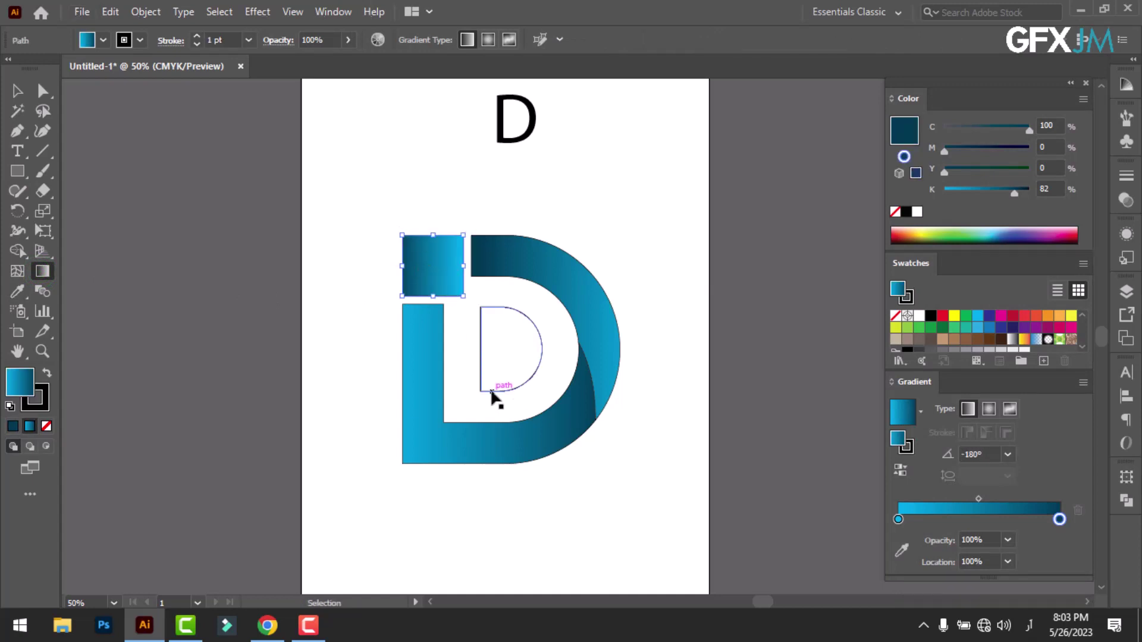
pyautogui.click(491, 391)
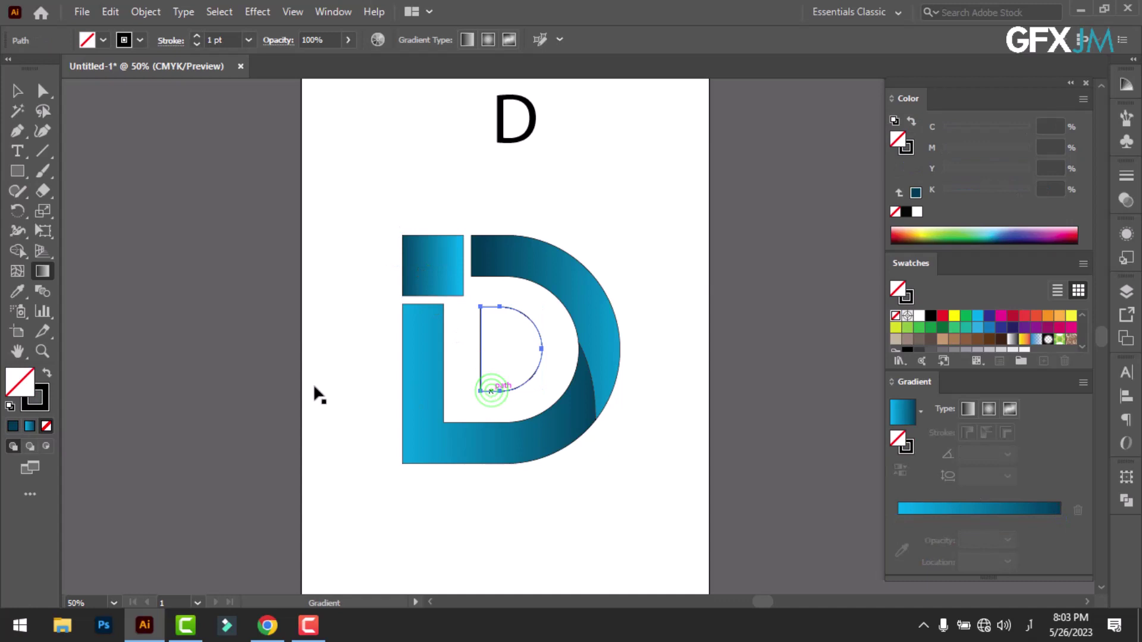
pyautogui.click(28, 423)
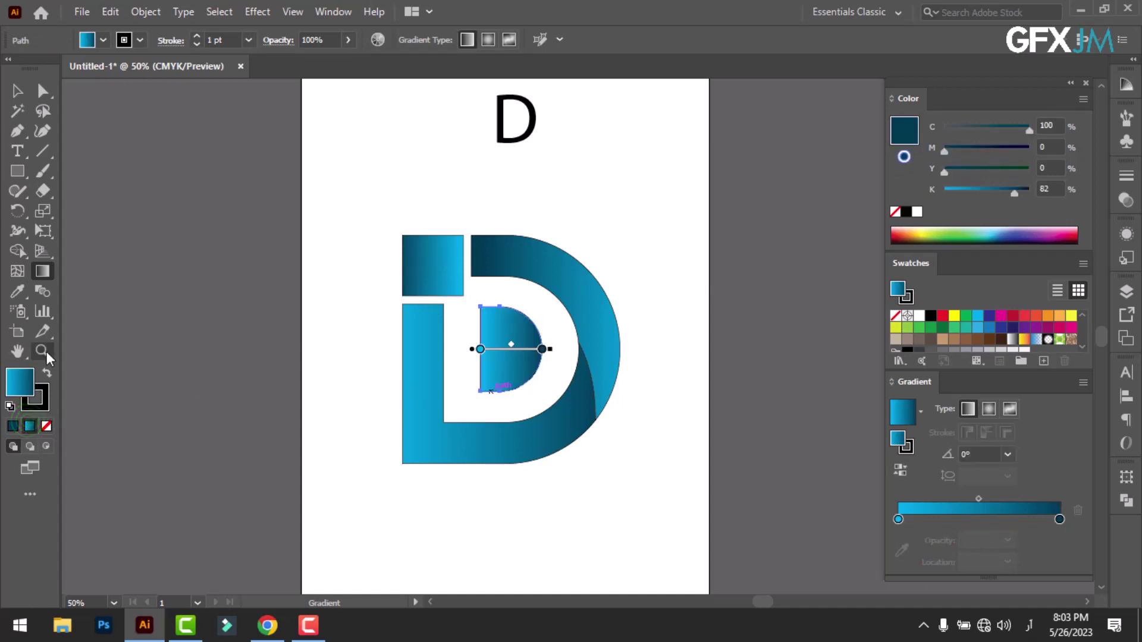
pyautogui.click(19, 291)
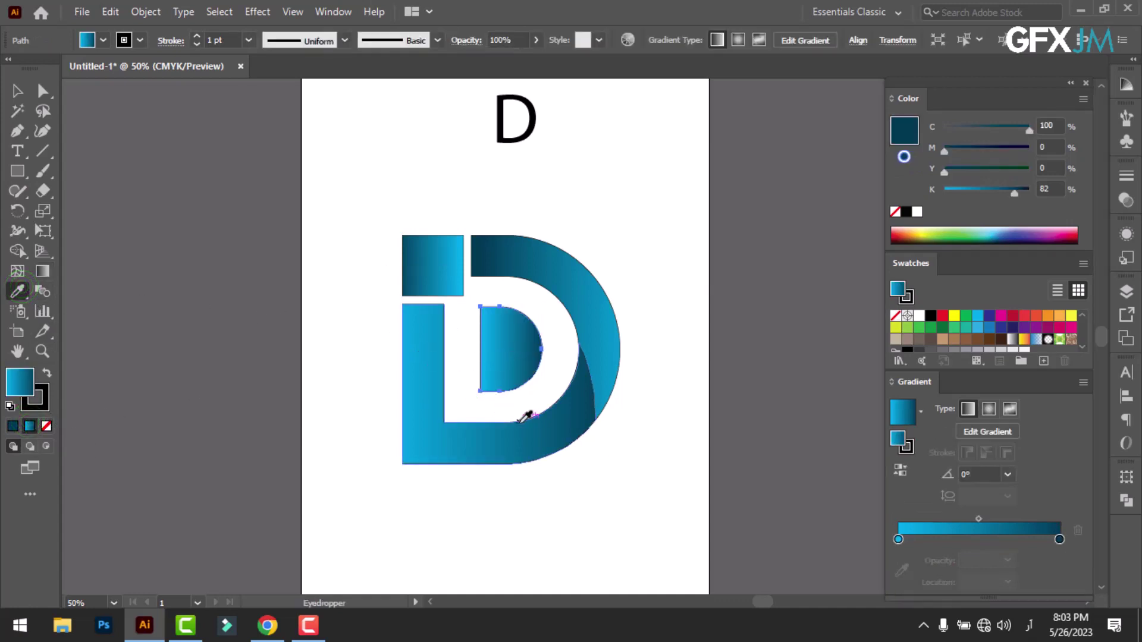
pyautogui.click(558, 426)
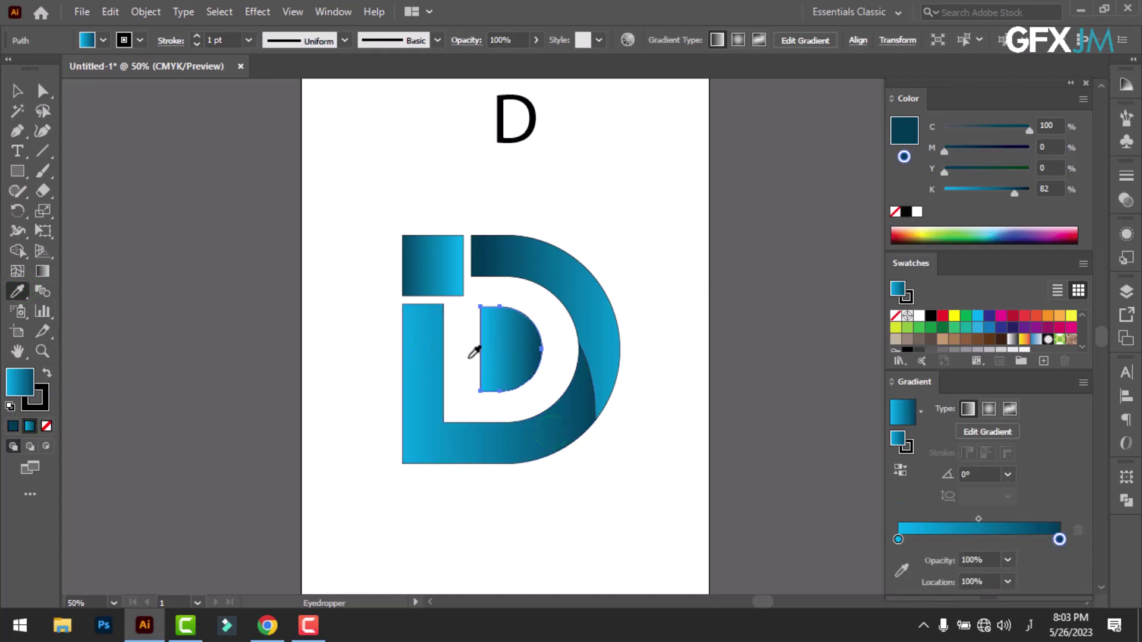
pyautogui.click(42, 271)
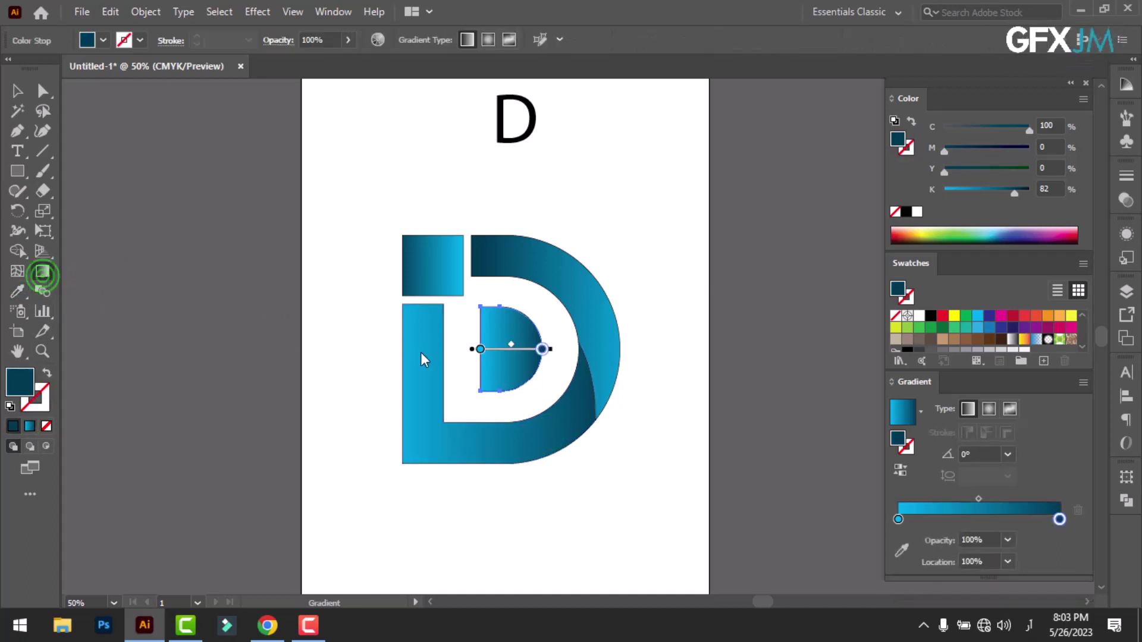
pyautogui.click(478, 366)
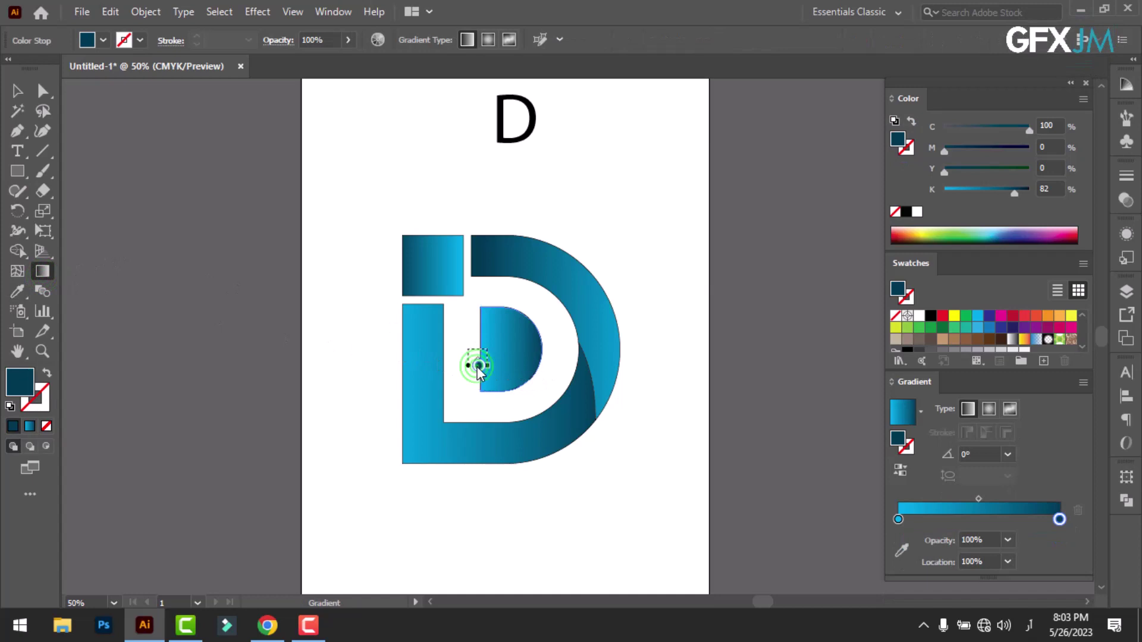
pyautogui.moveTo(534, 365)
pyautogui.mouseDown()
pyautogui.moveTo(548, 365)
pyautogui.moveTo(480, 367)
pyautogui.mouseUp()
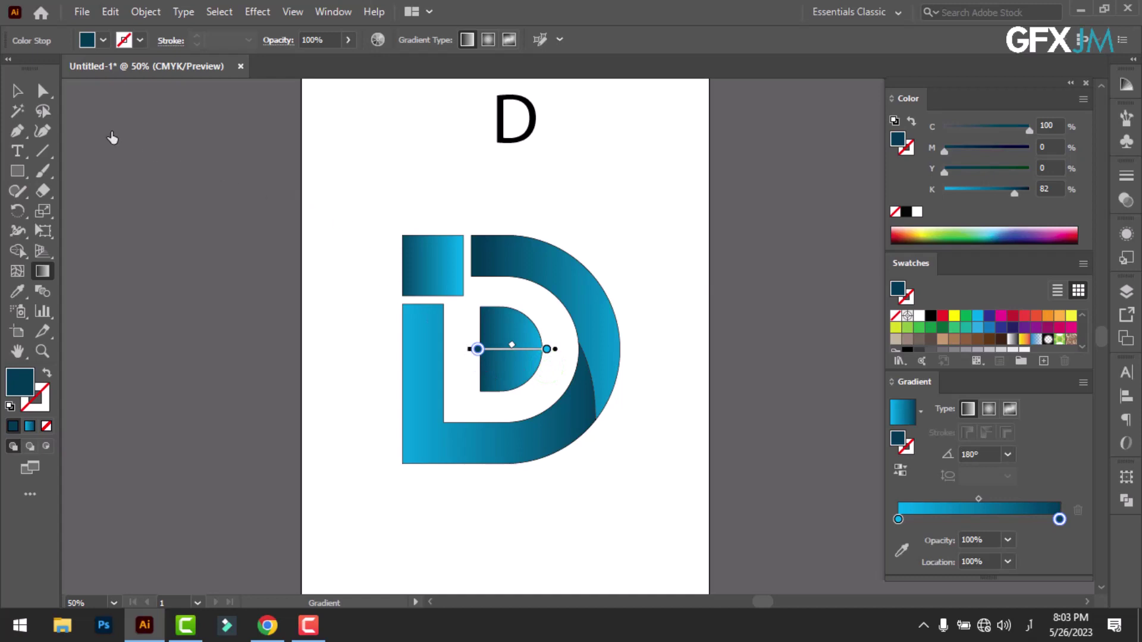
pyautogui.click(18, 91)
pyautogui.click(486, 517)
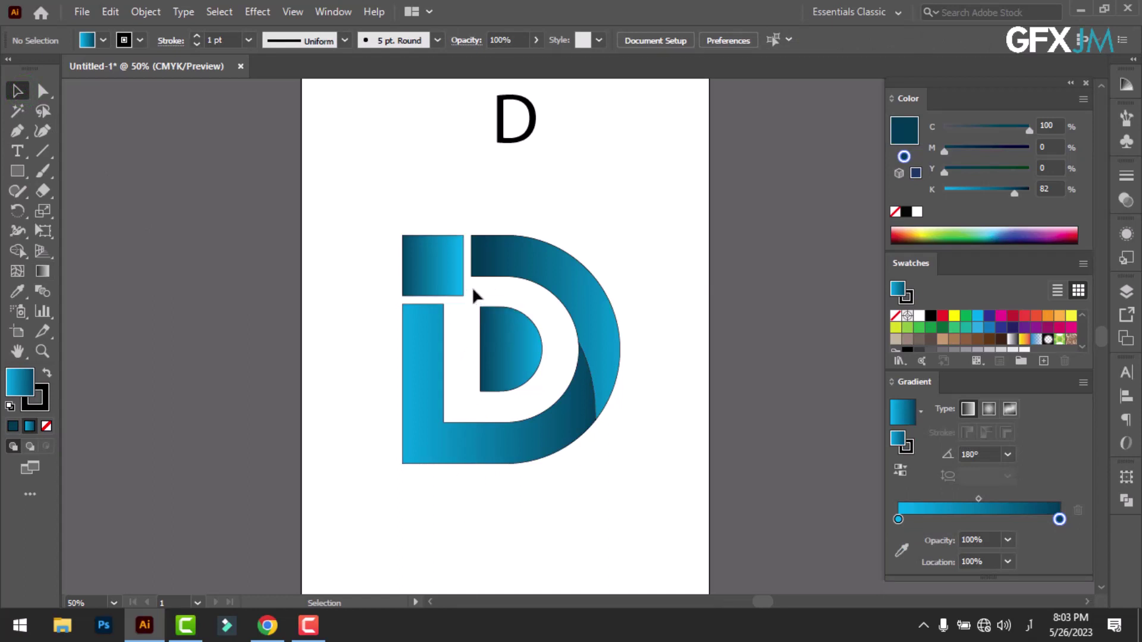
# Round the square's bottom-right corner to about 39.051 pt with the live-corner widget.
pyautogui.click(451, 295)
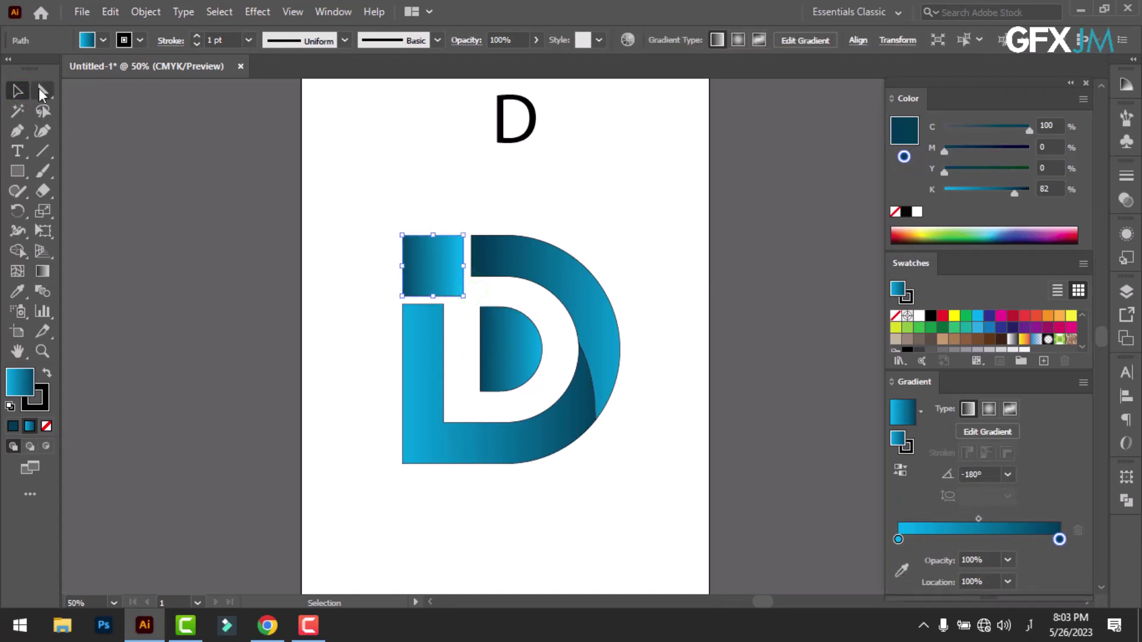
pyautogui.click(40, 89)
pyautogui.click(453, 286)
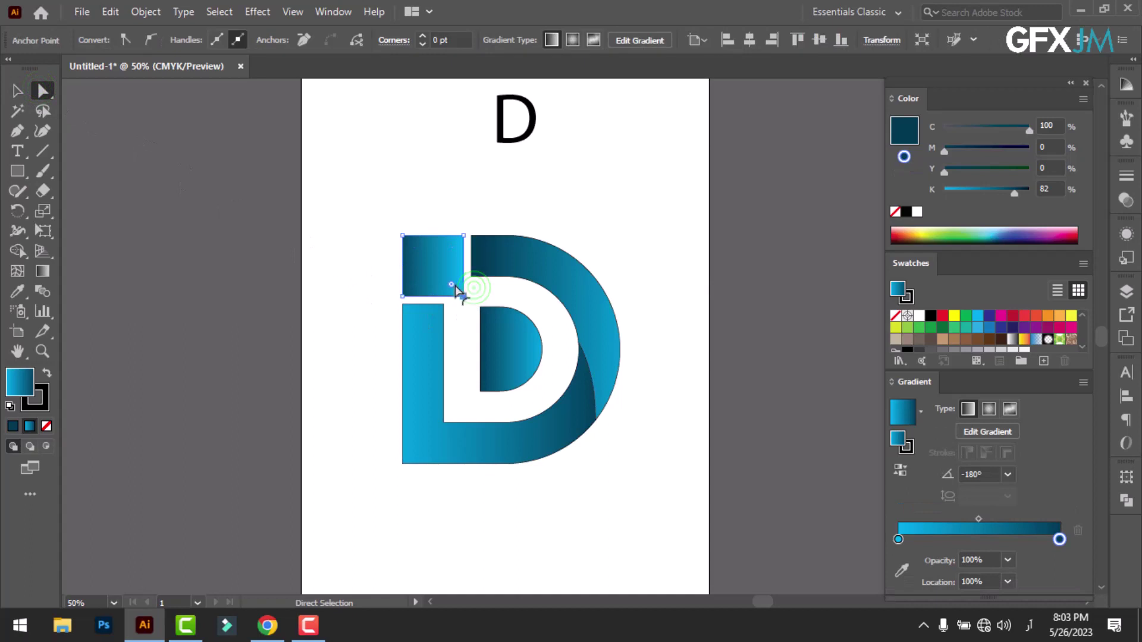
pyautogui.moveTo(450, 286); pyautogui.dragTo(434, 273)
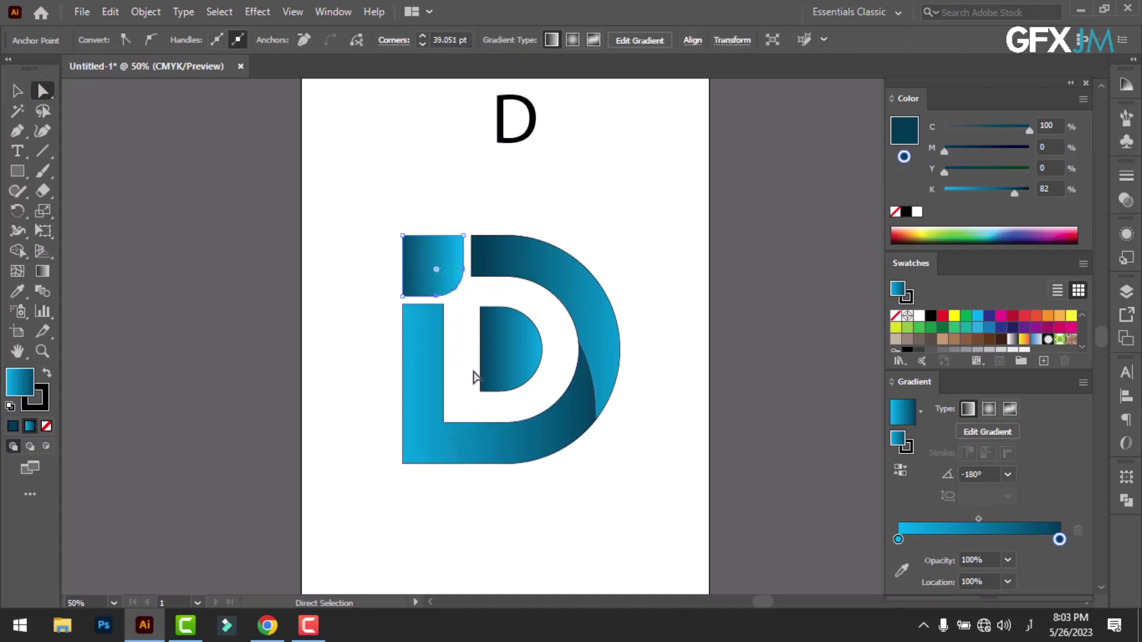
pyautogui.click(519, 497)
pyautogui.scroll(-1, 502, 476)
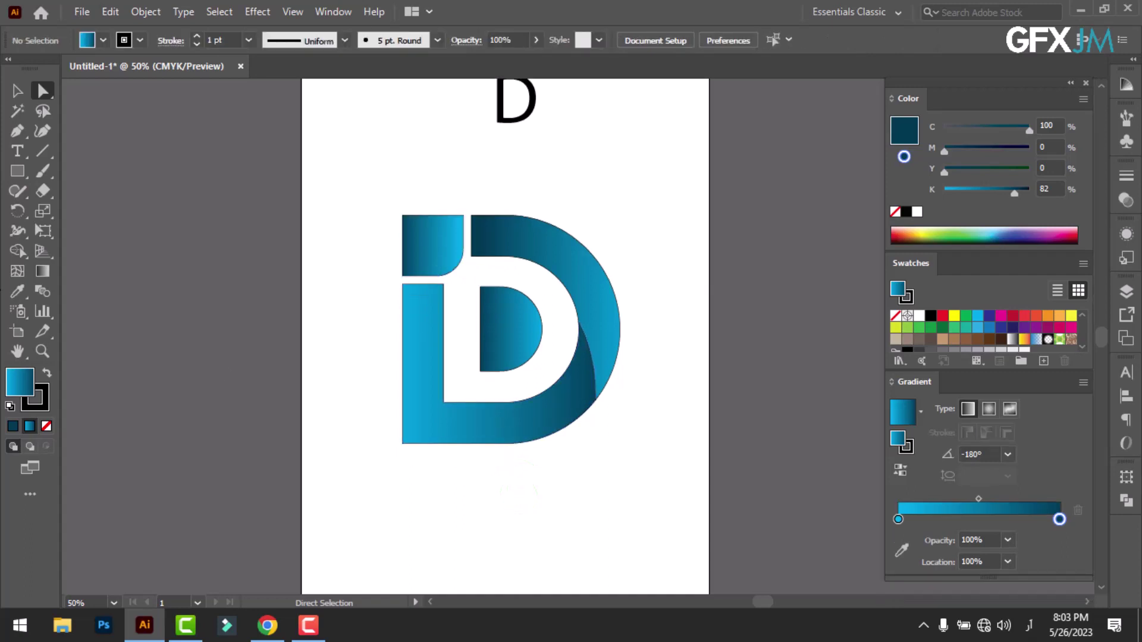
# Place a COMPANY NAME text line in Adobe Arabic below the logo.
pyautogui.click(17, 151)
pyautogui.click(385, 489)
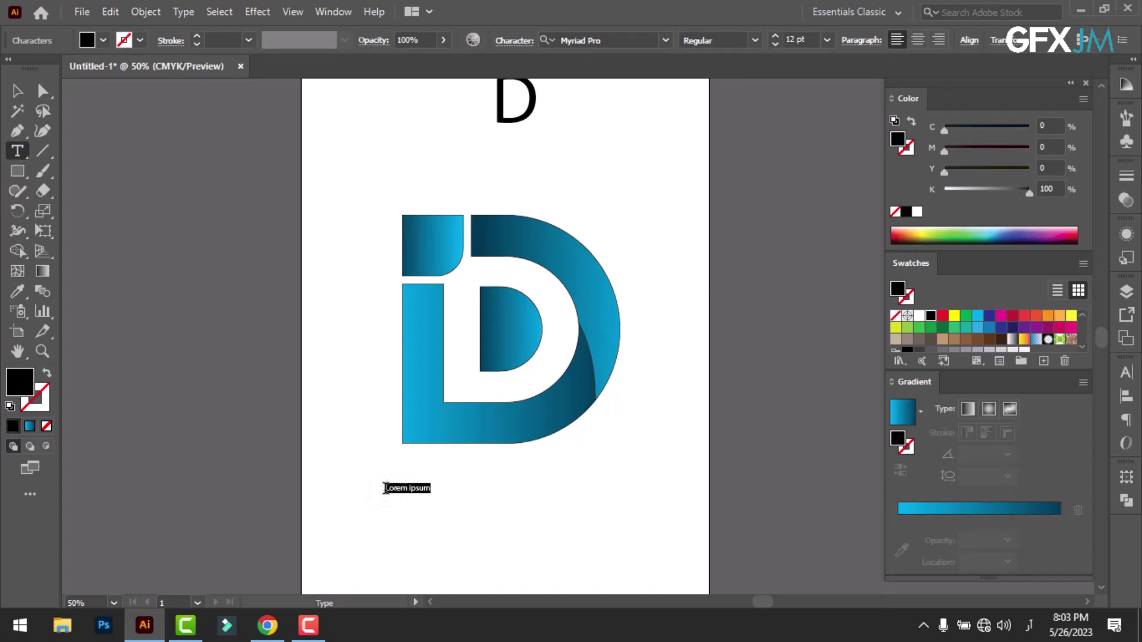
pyautogui.press('BackSpace')
pyautogui.hotkey('alt', 'shift')
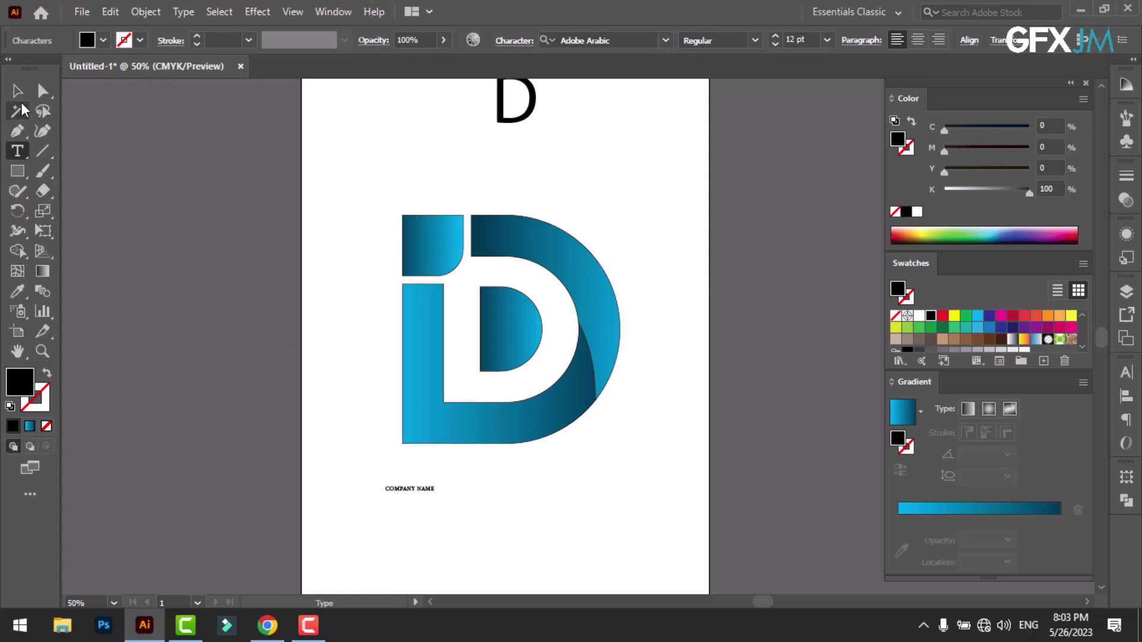
# Enlarge COMPANY NAME to about 60 pt and centre it under the D logo.
pyautogui.click(16, 90)
pyautogui.moveTo(435, 497); pyautogui.dragTo(534, 557)
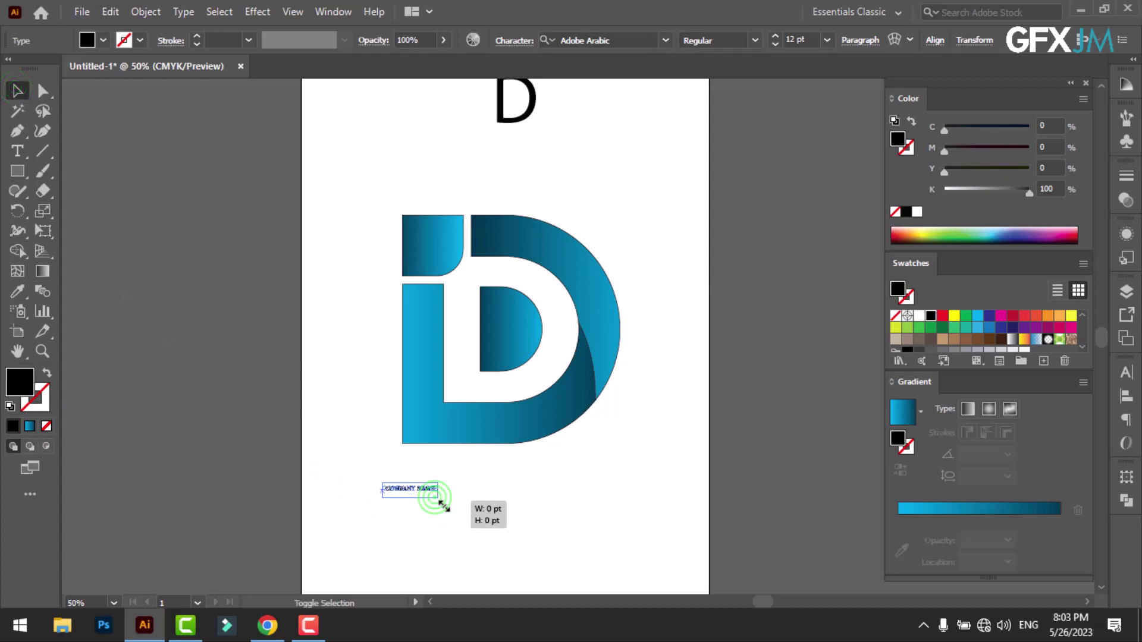
pyautogui.moveTo(428, 501); pyautogui.dragTo(508, 488)
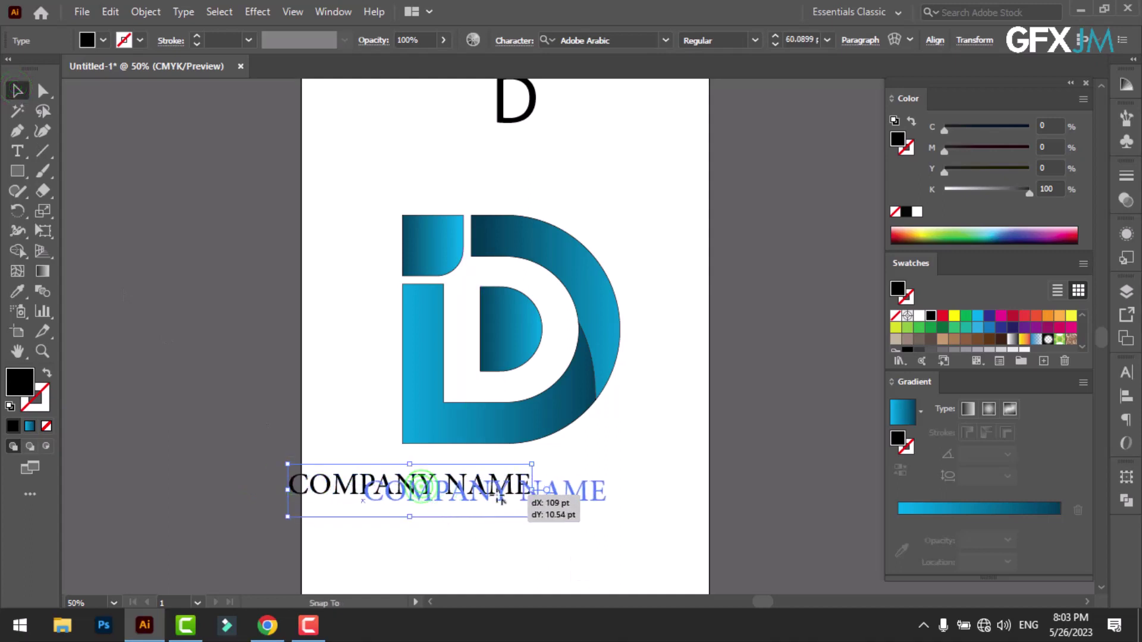
pyautogui.scroll(1, 611, 470)
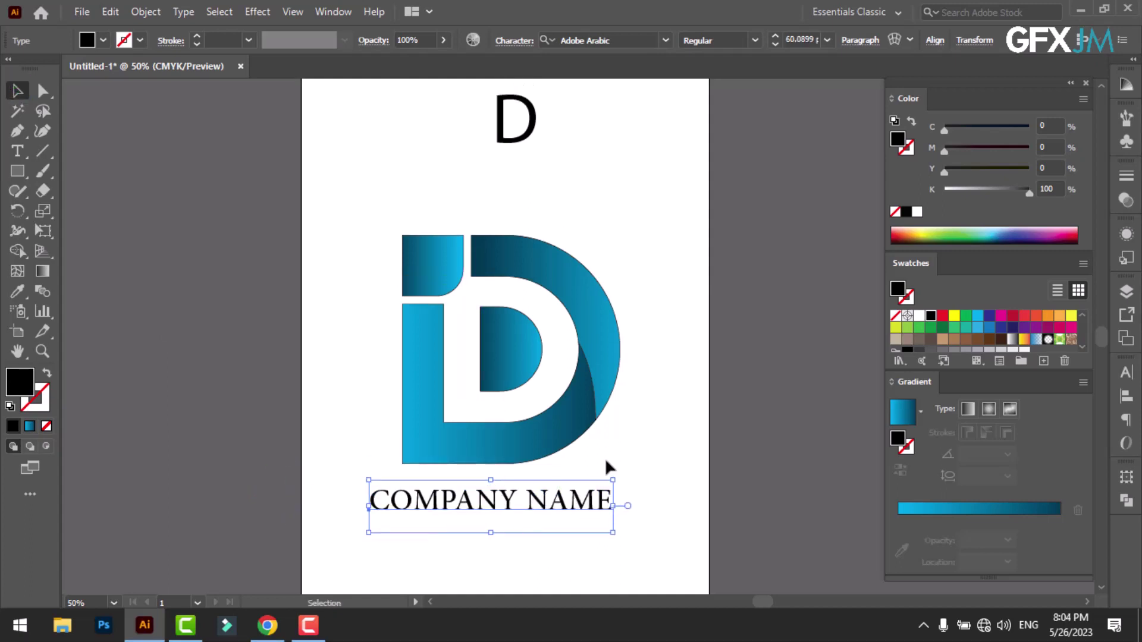
pyautogui.click(676, 447)
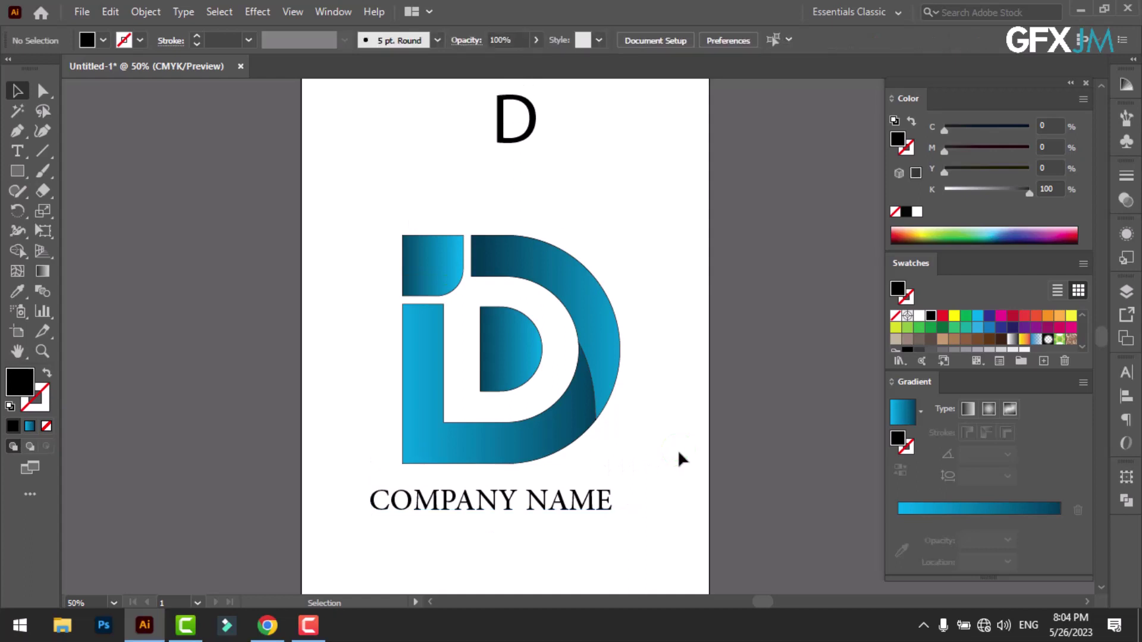
pyautogui.moveTo(582, 502); pyautogui.dragTo(591, 503)
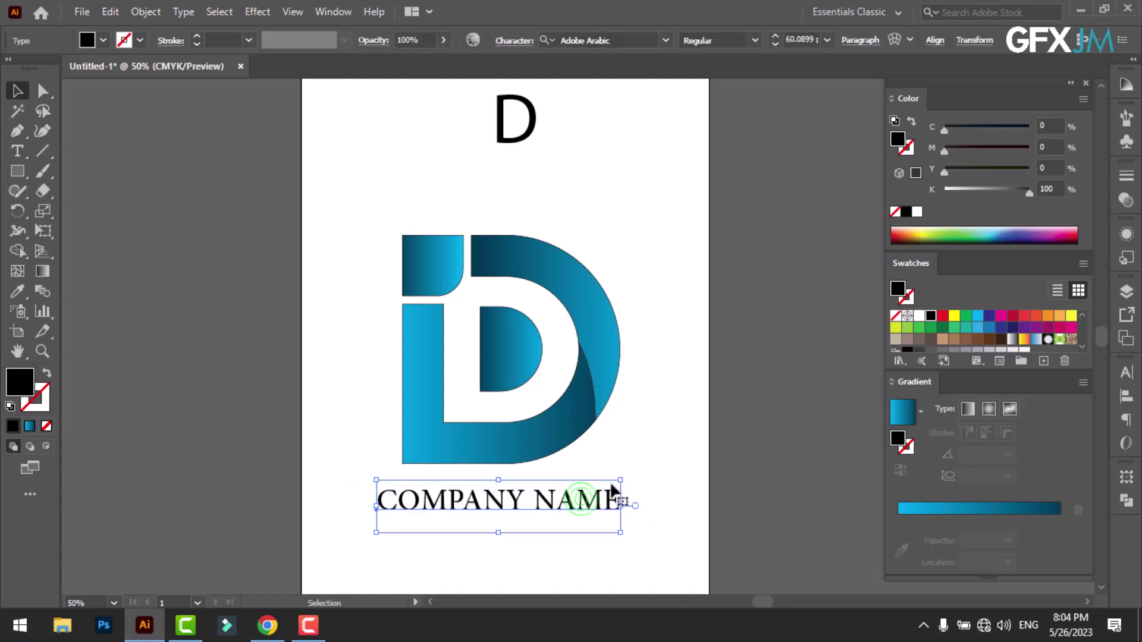